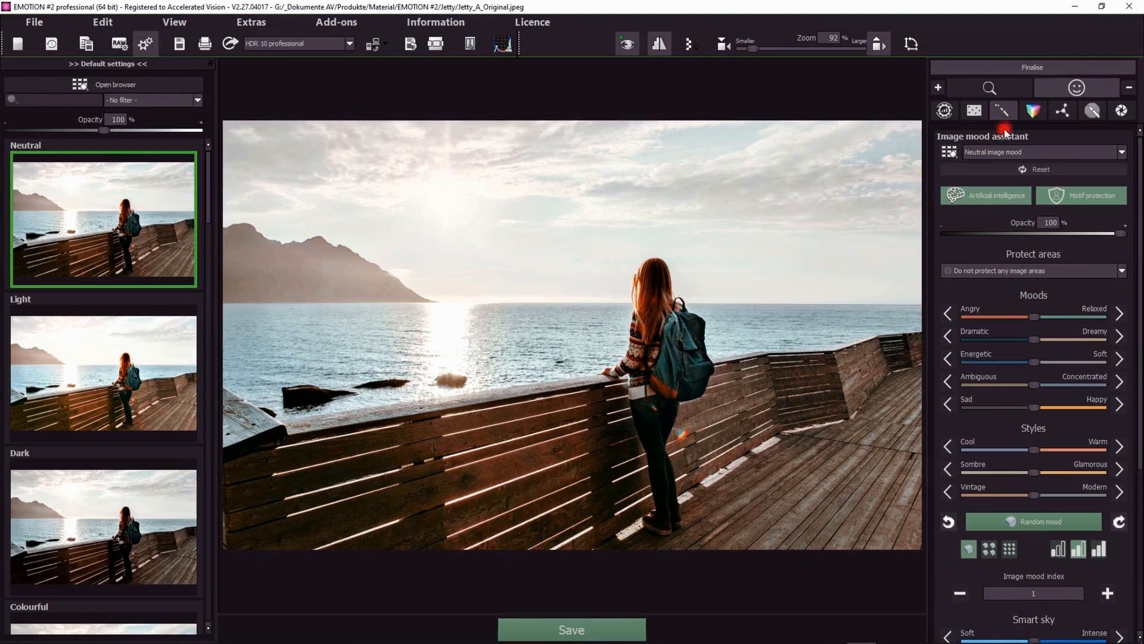
Look through the magnifying glass, local adjustments and LUT photo style sections, and return to showing only the Image mood assistant
click(954, 89)
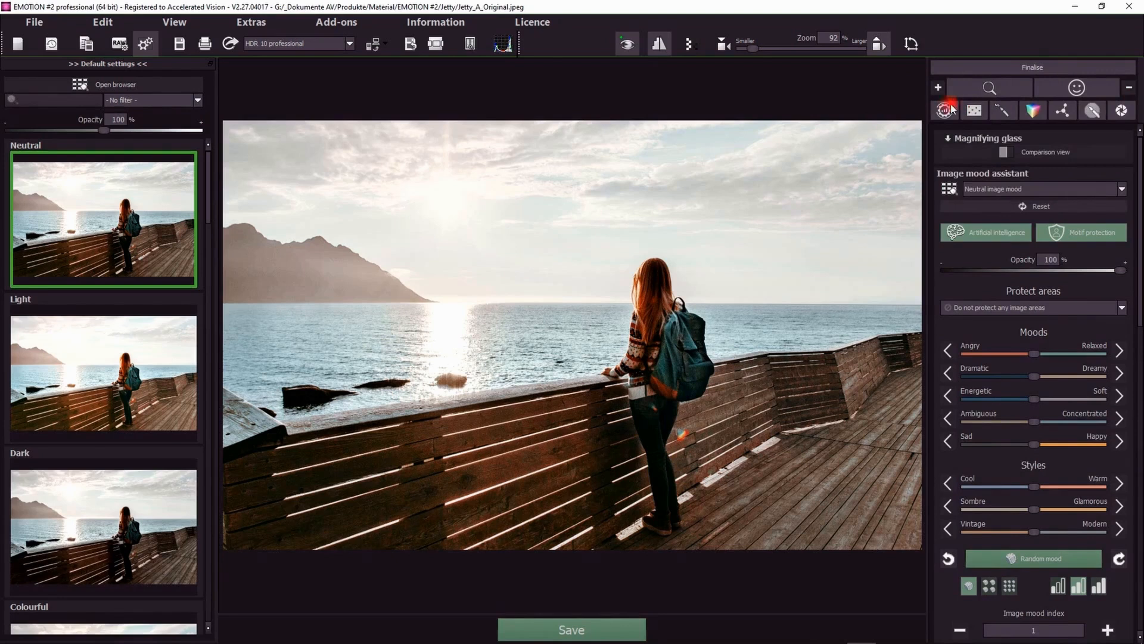
click(1129, 89)
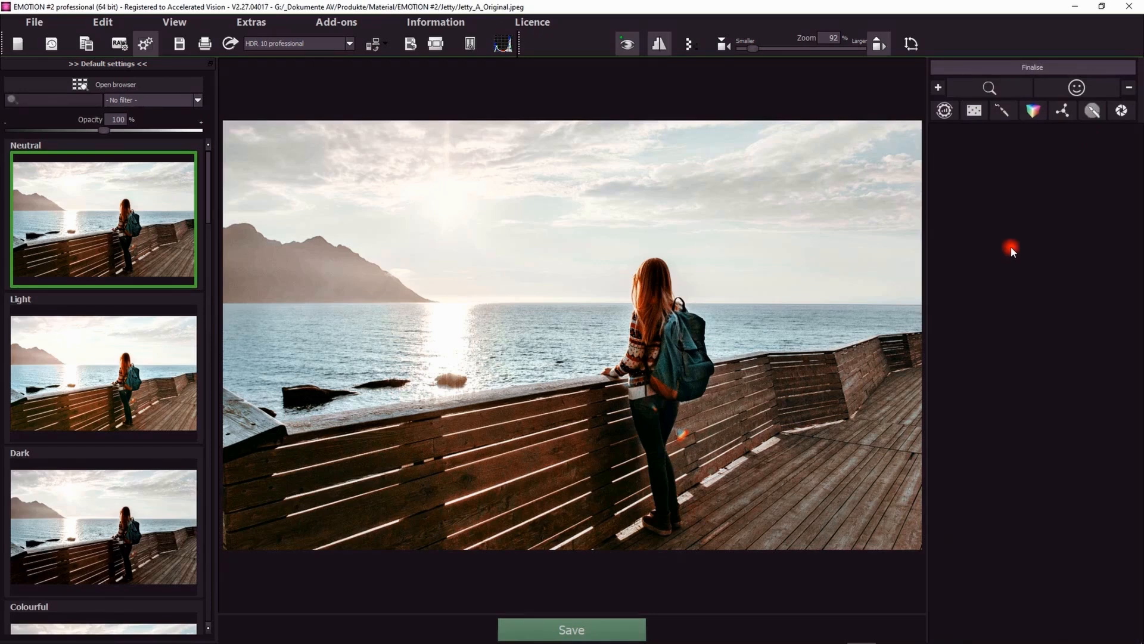
click(1002, 110)
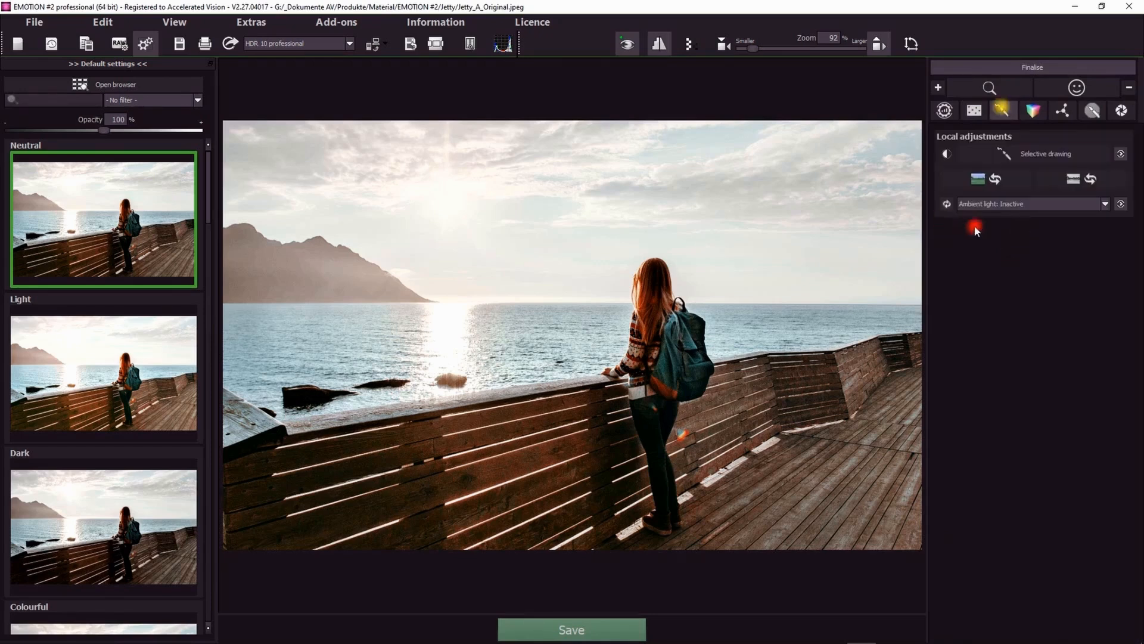
click(1038, 112)
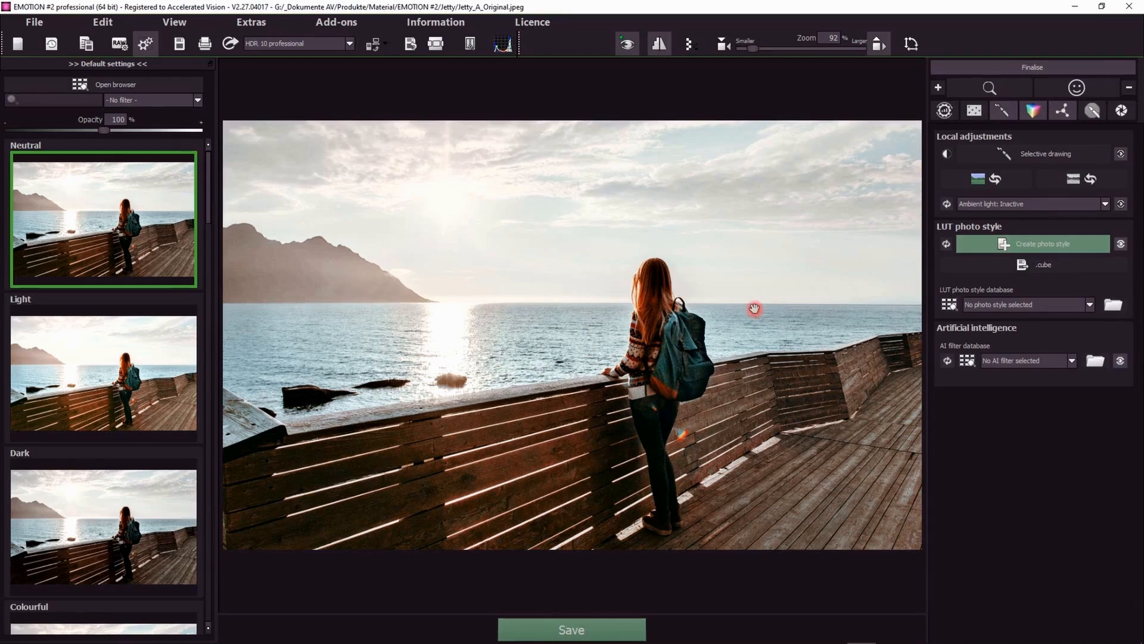
click(1129, 88)
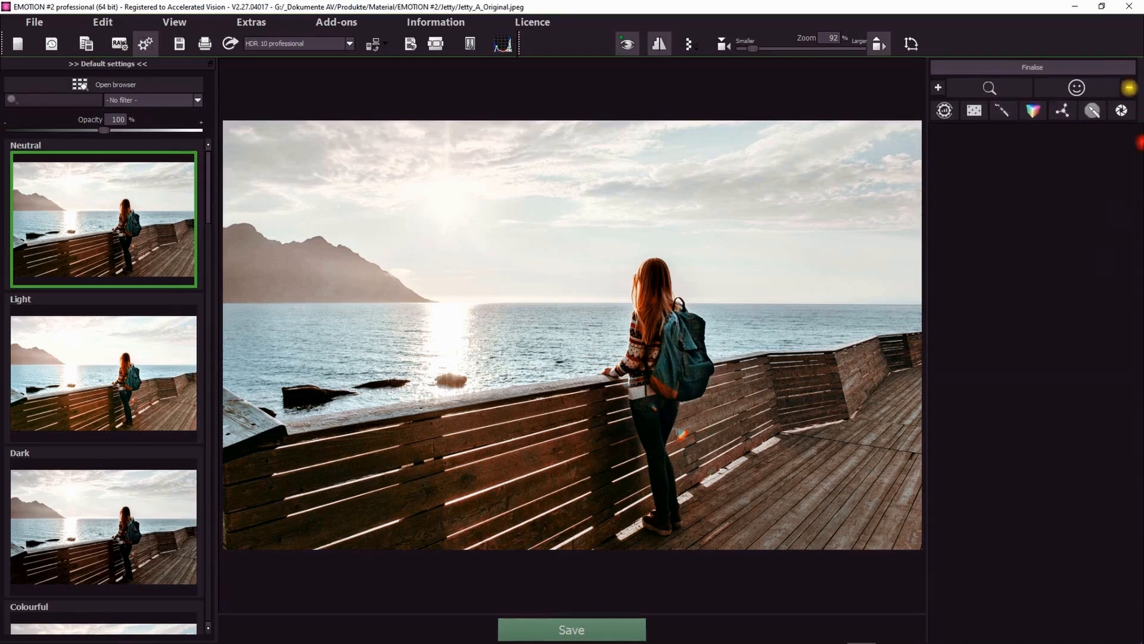
click(1061, 93)
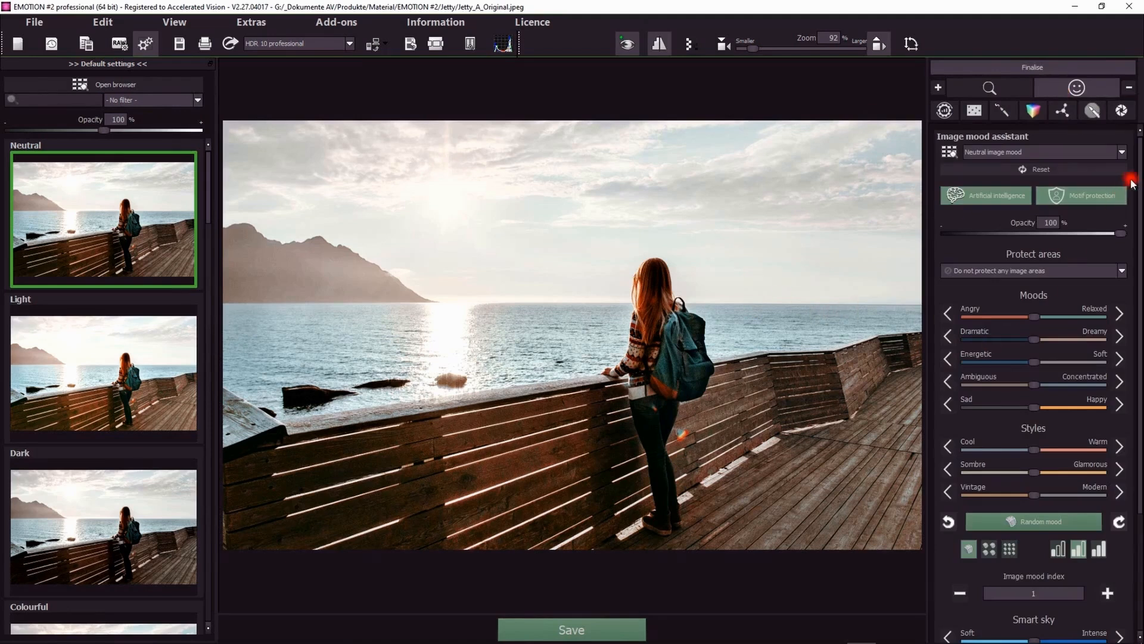
Shift the Angry–Relaxed mood strongly toward Angry and reset it to neutral
mouse_move(1140, 178)
mouse_down()
mouse_move(1140, 393)
mouse_move(1138, 201)
mouse_up()
scroll(1060, 262, up, 1)
click(990, 196)
drag(1034, 317, 982, 317)
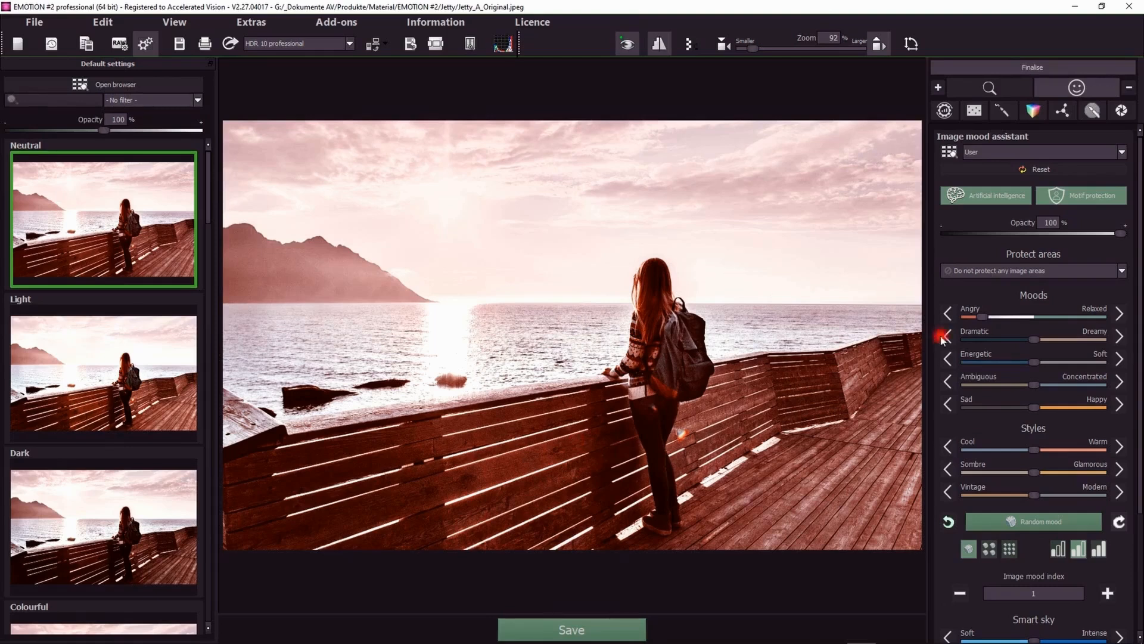
drag(983, 317, 992, 319)
double_click(992, 318)
Shift the moods strongly toward Dramatic and Soft and the style toward Cool
drag(1033, 340, 986, 338)
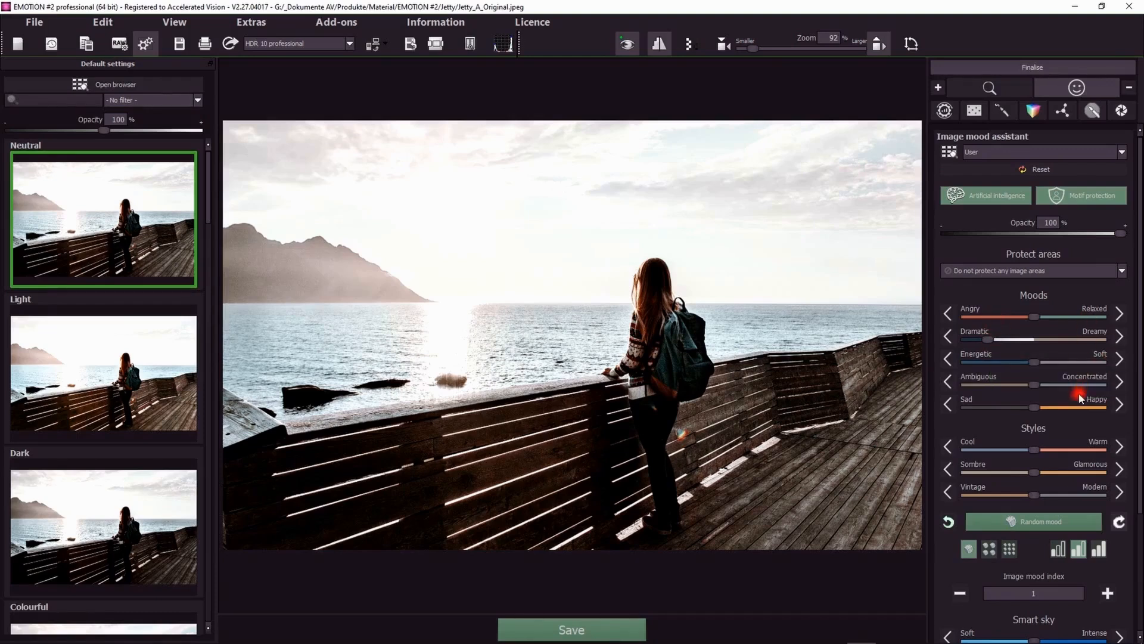
drag(1037, 363, 1100, 361)
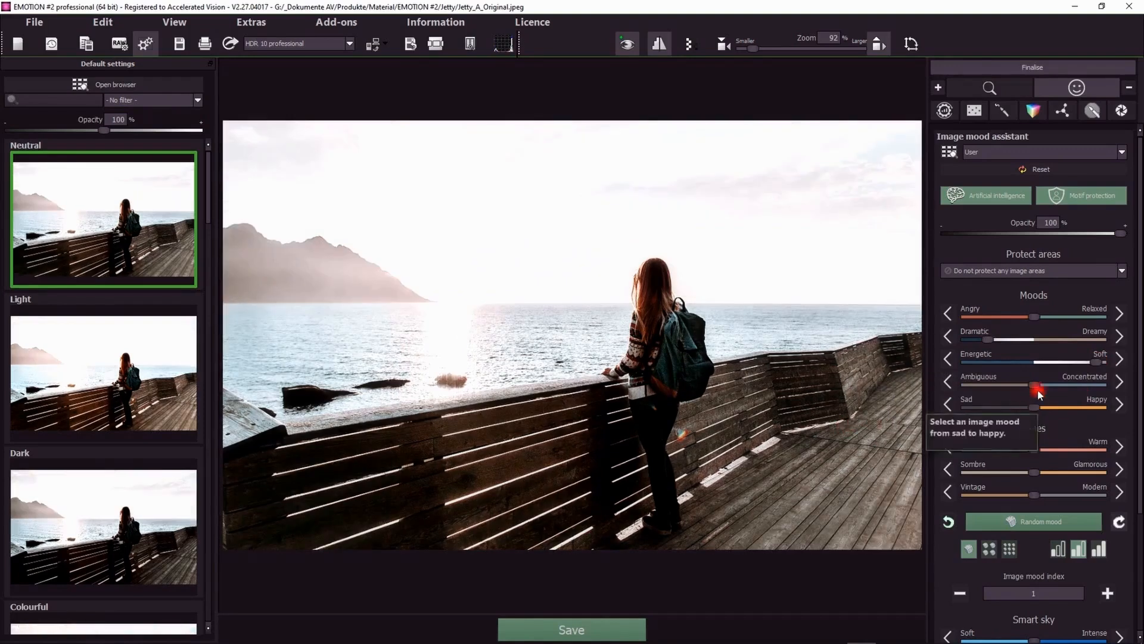
drag(1034, 448, 991, 449)
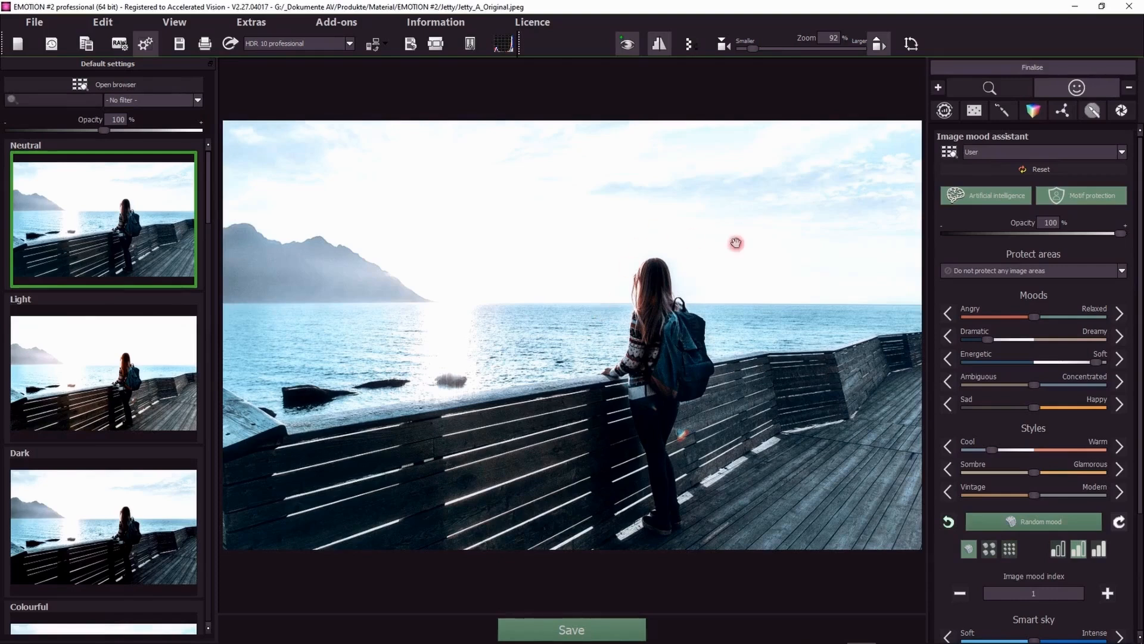
Compare the photo with artificial intelligence off and on, and reset the image mood to neutral
click(985, 202)
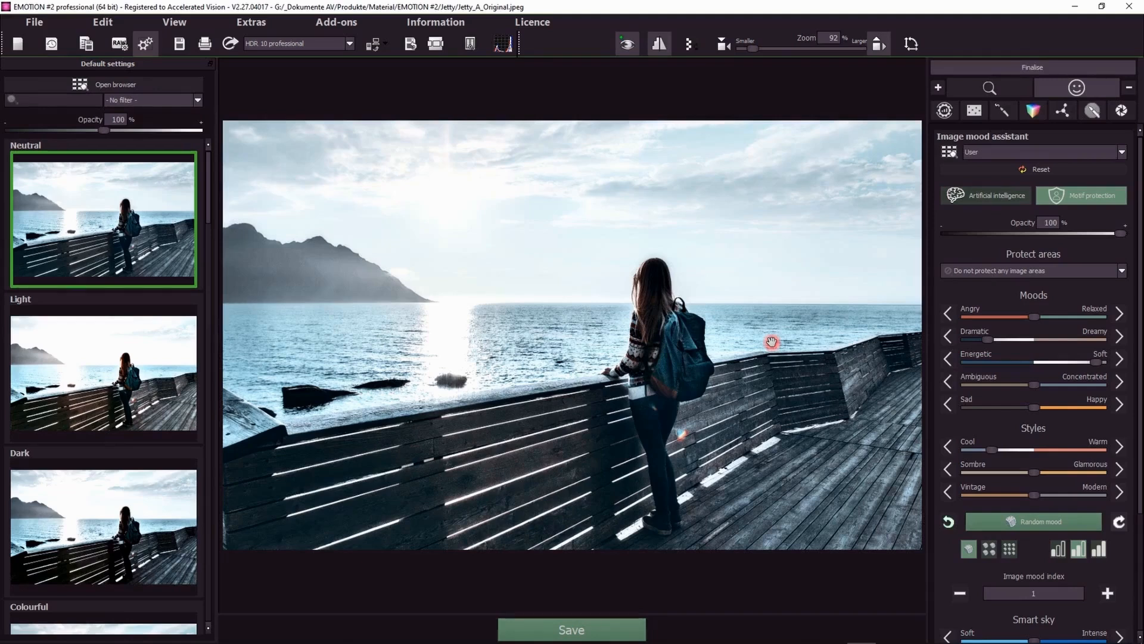
click(968, 195)
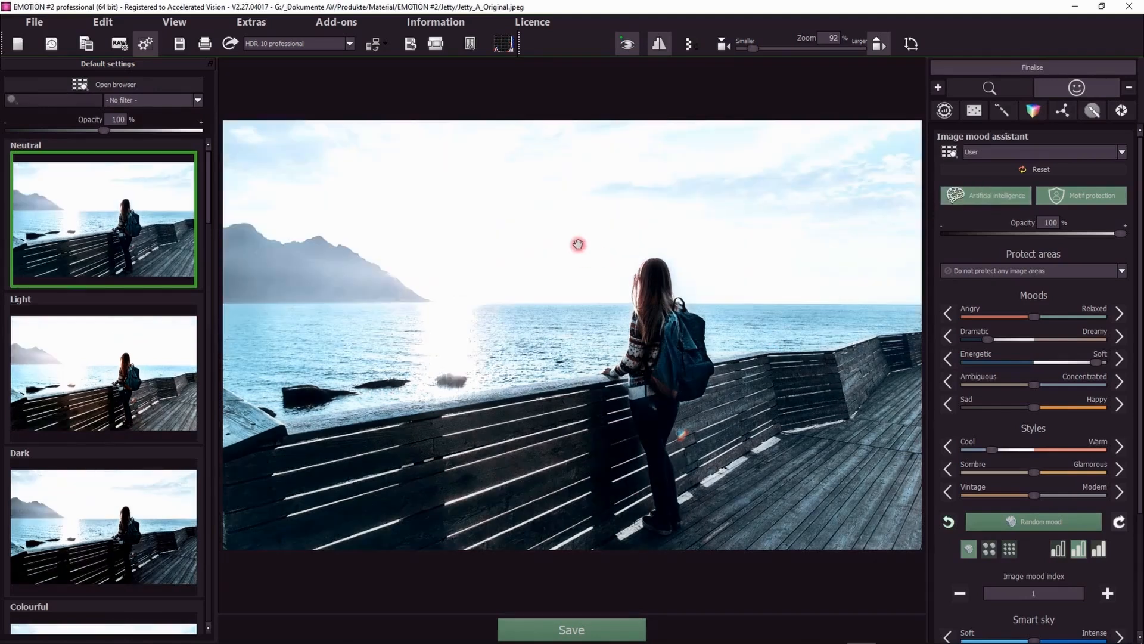
click(1041, 170)
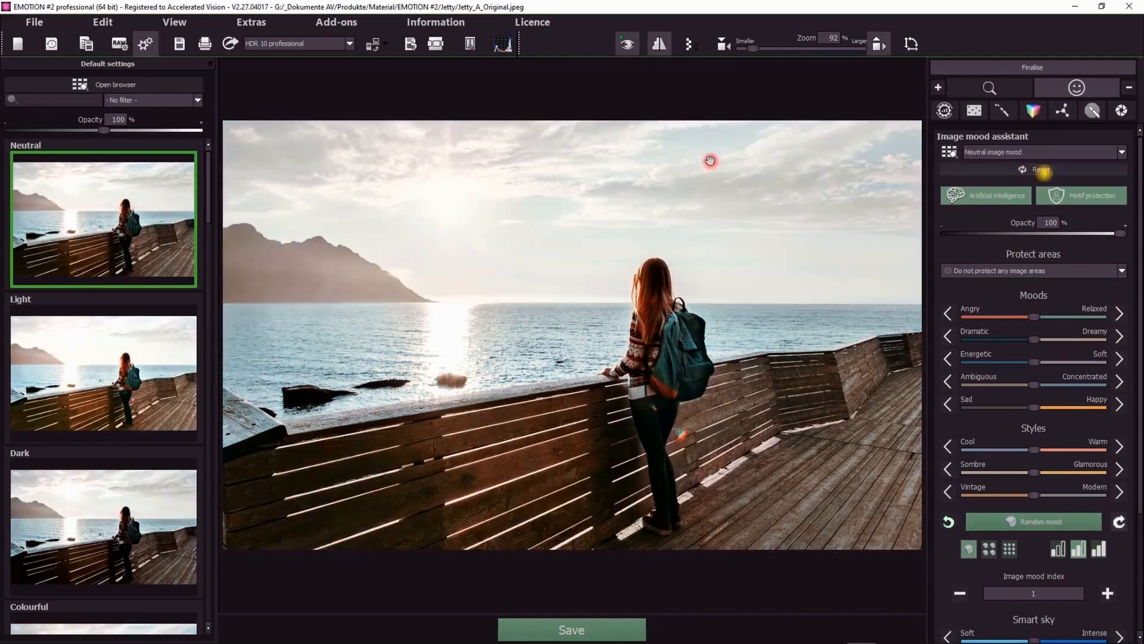
Shift the mood strongly toward Dreamy and the styles slightly Warm and moderately Glamorous, and compare the photo with motif protection off and on
click(1085, 338)
click(1057, 467)
click(1067, 450)
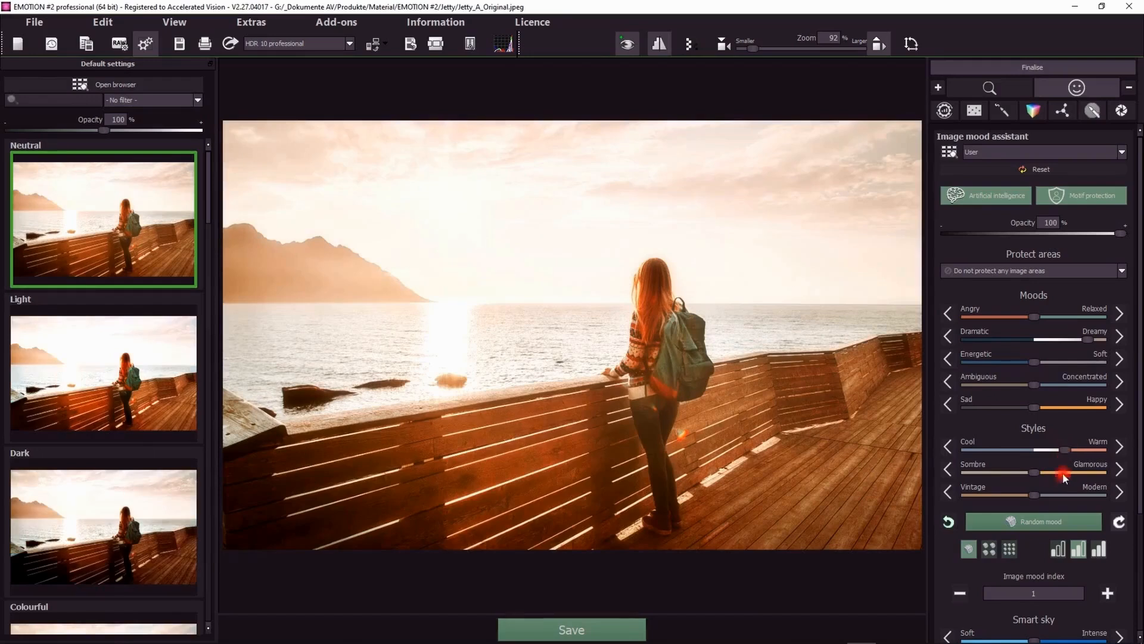
click(1048, 449)
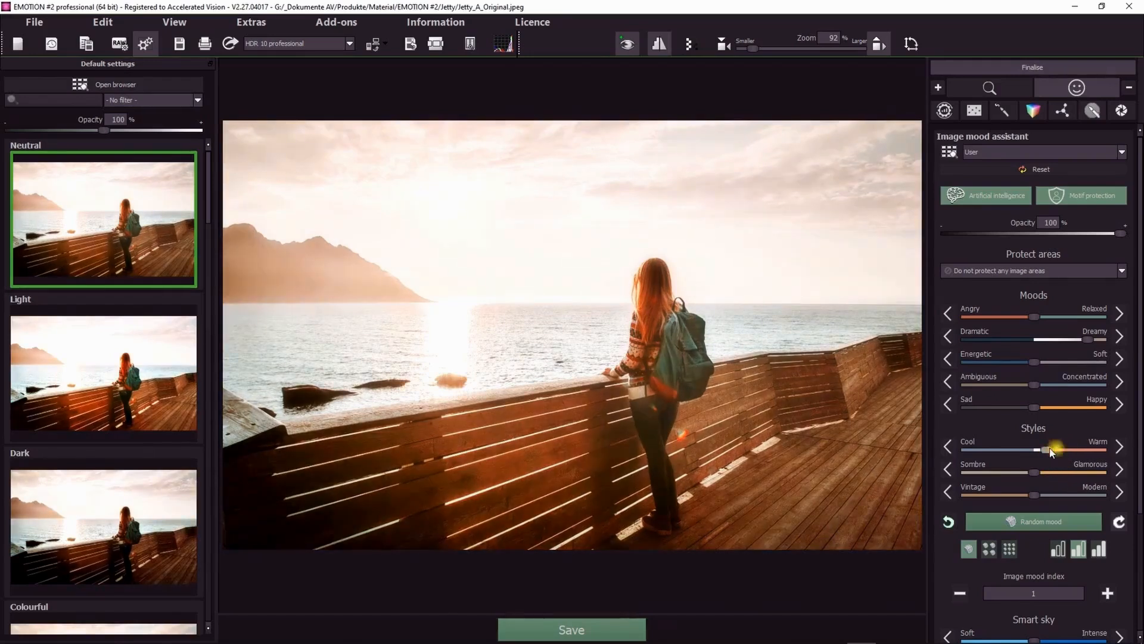
click(1073, 472)
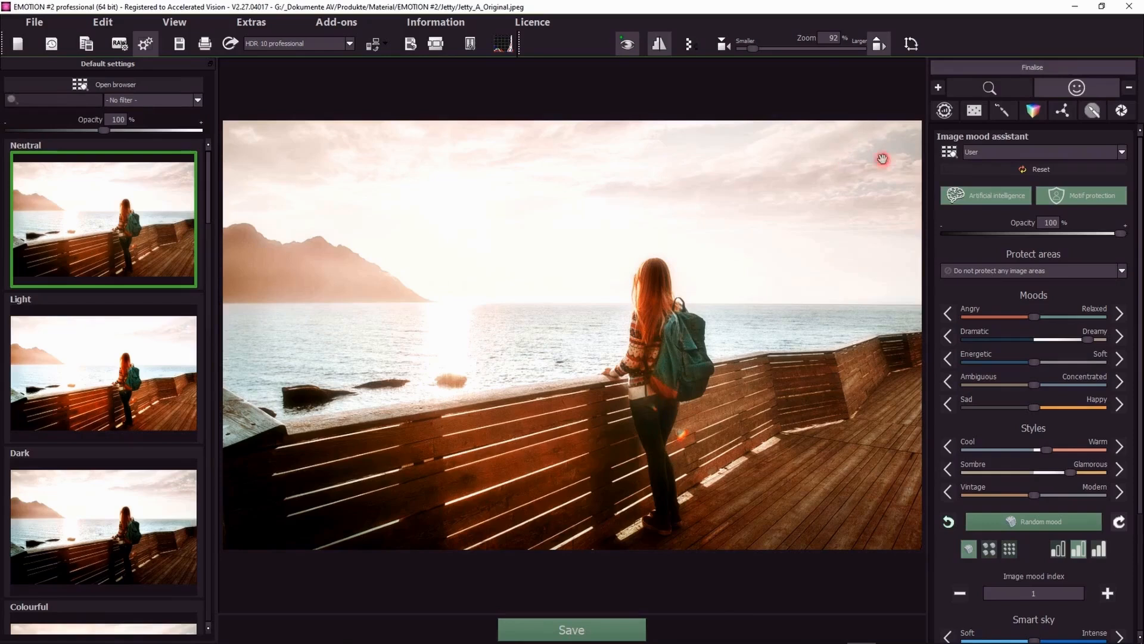
click(1092, 199)
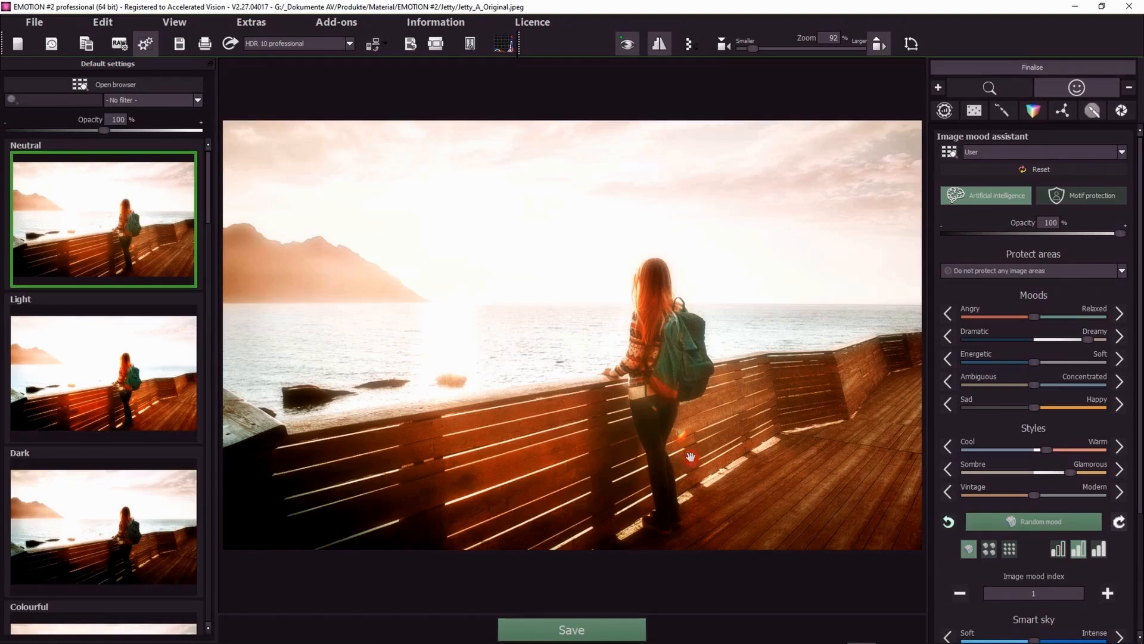
click(1098, 196)
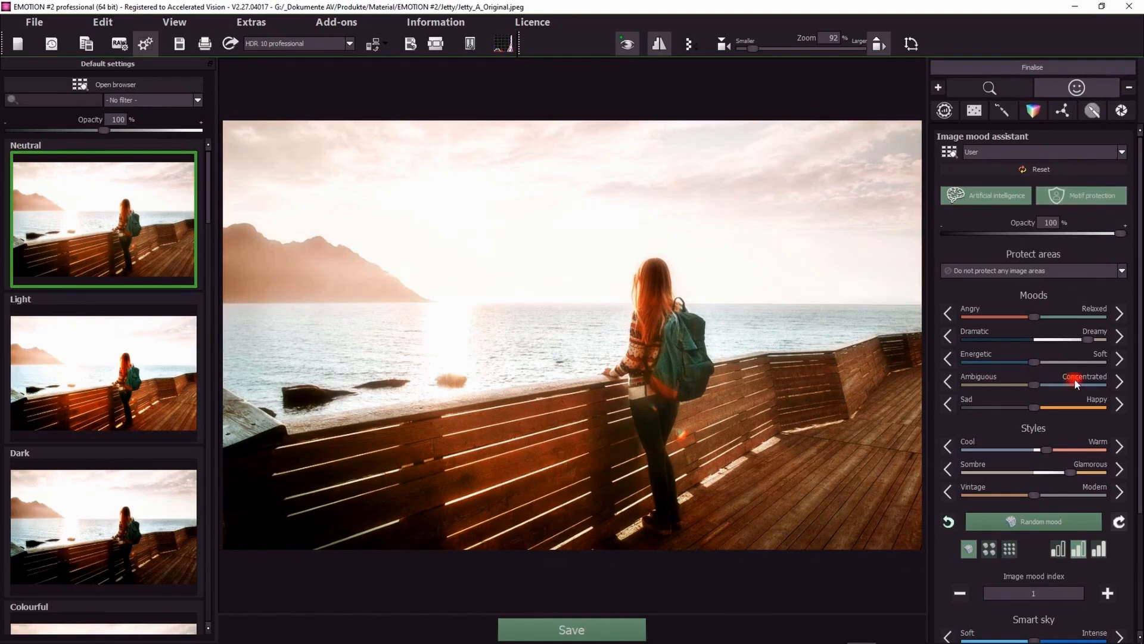
Shift the mood toward Happy and the style slightly toward Modern, and compare the photo with motif protection off and on
drag(1076, 409, 1078, 409)
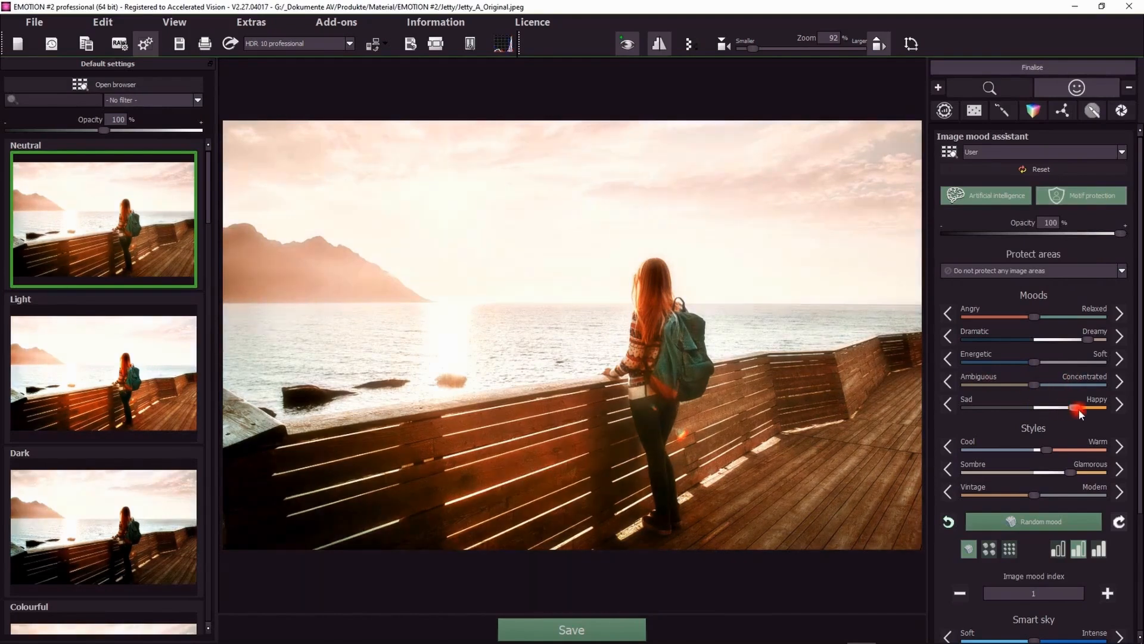
mouse_move(1038, 494)
mouse_down()
mouse_move(1070, 496)
mouse_move(1057, 497)
mouse_up()
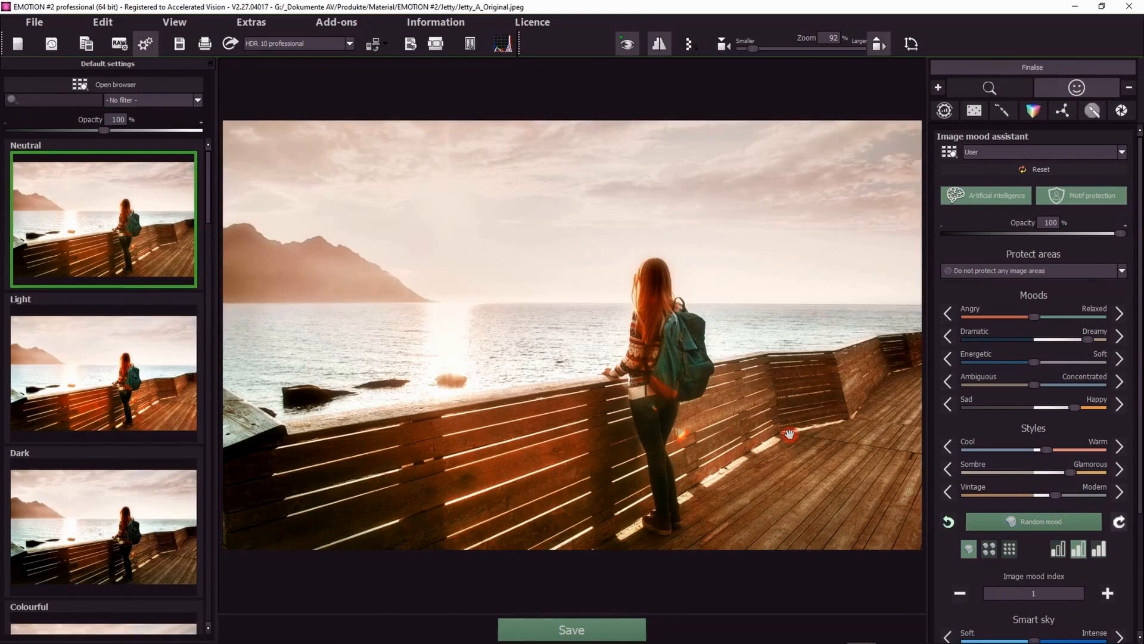
click(1073, 196)
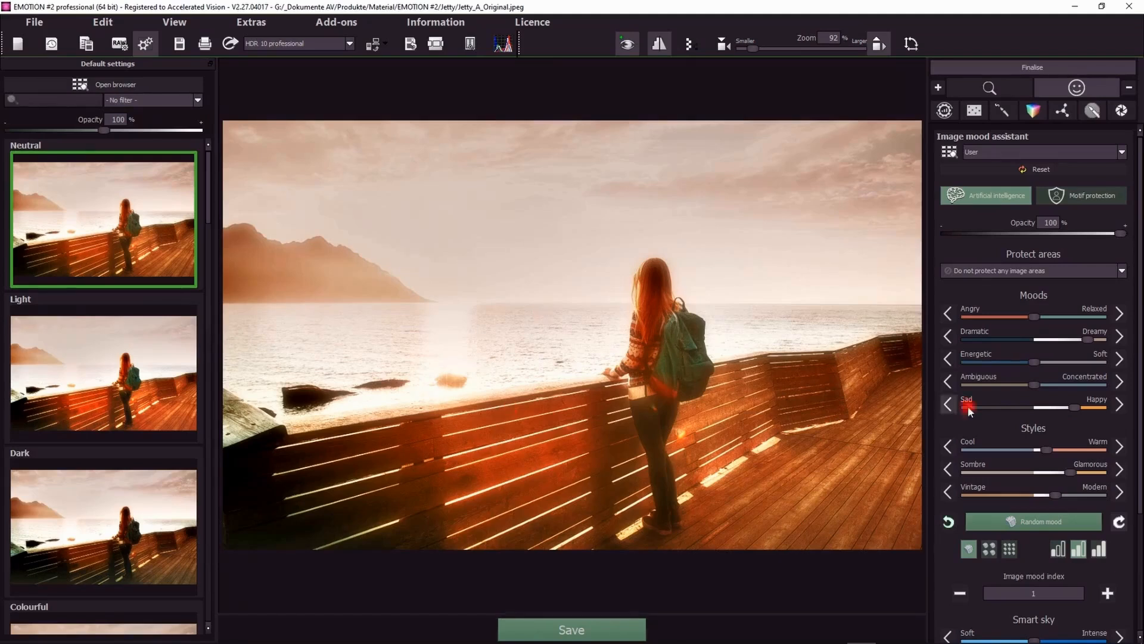
click(1079, 196)
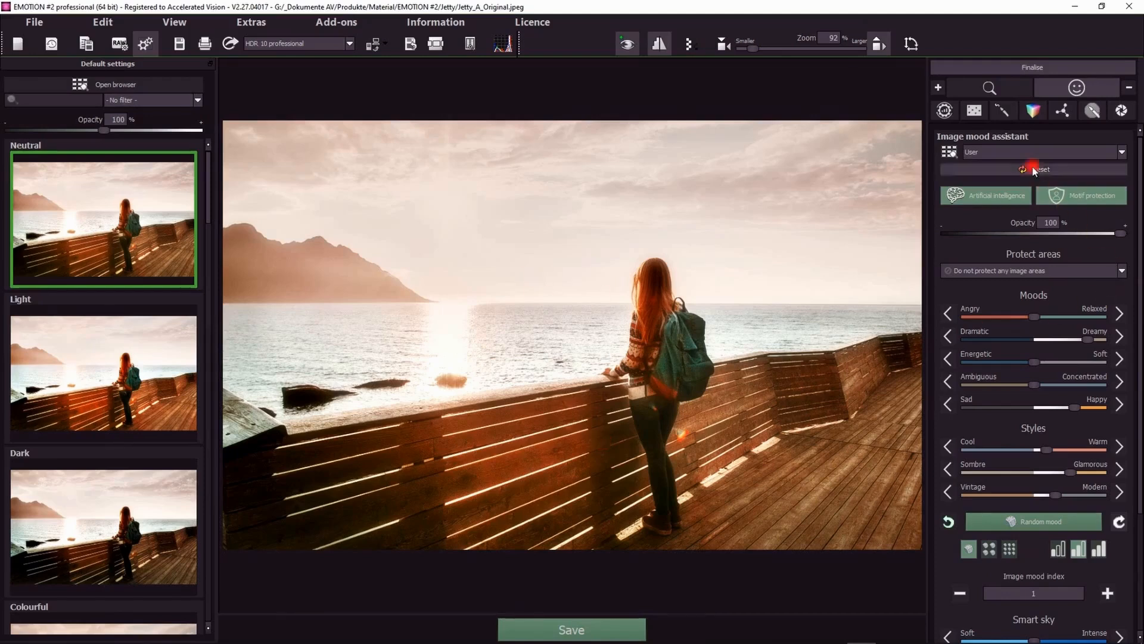
Apply the Dreamy/cool image mood preset
click(1023, 151)
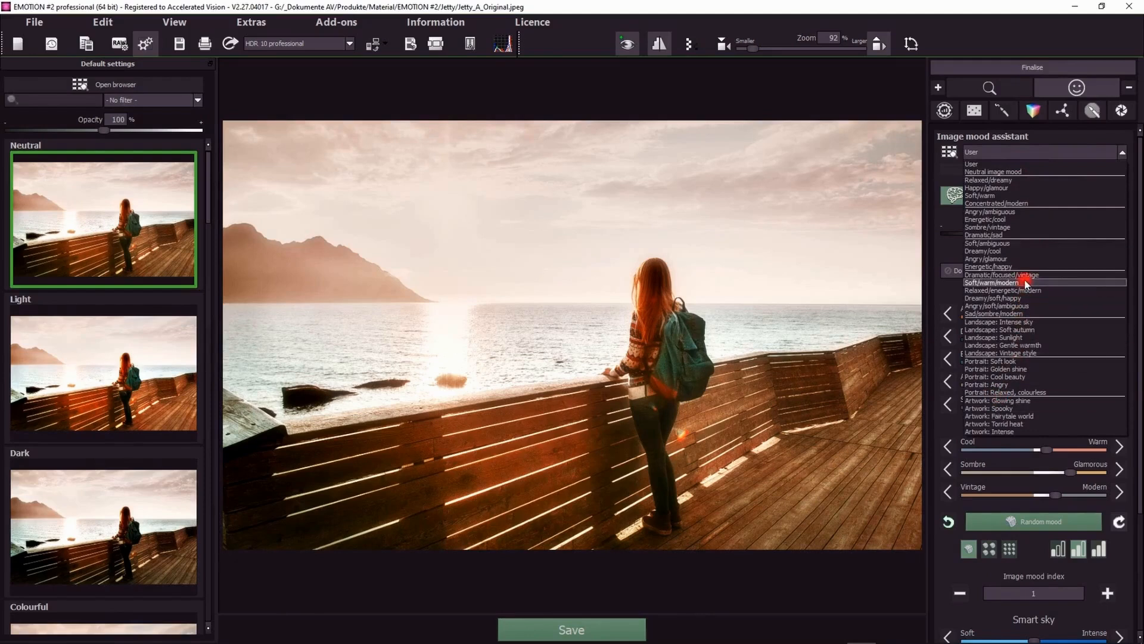
click(1002, 251)
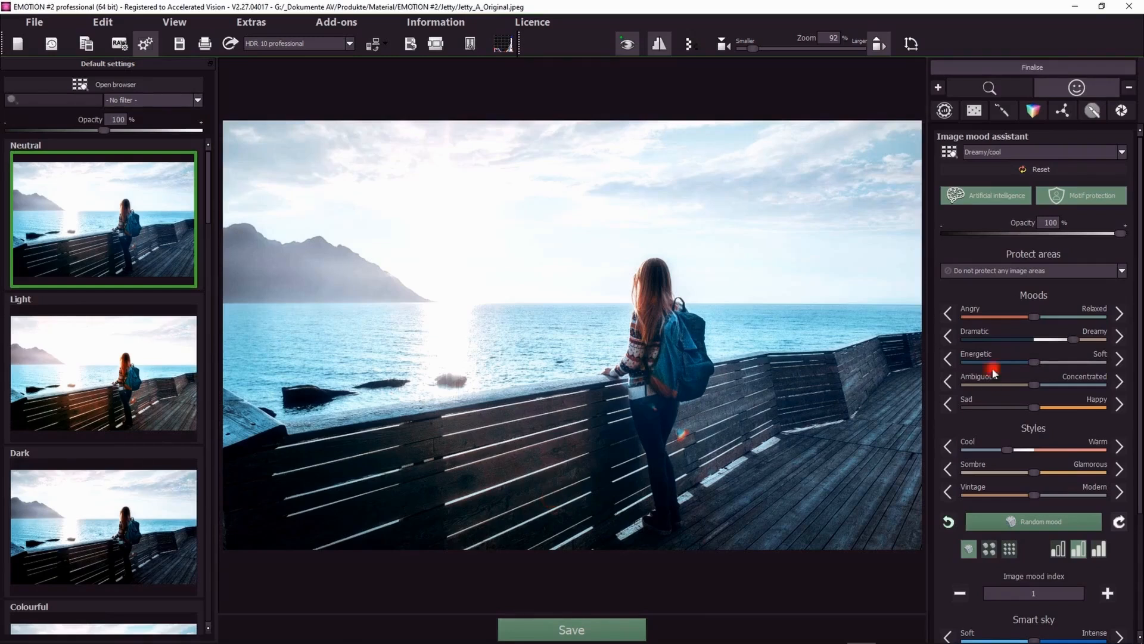
Generate several random image moods in a row for the photo
scroll(1095, 441, down, 1)
scroll(1095, 441, down, 1)
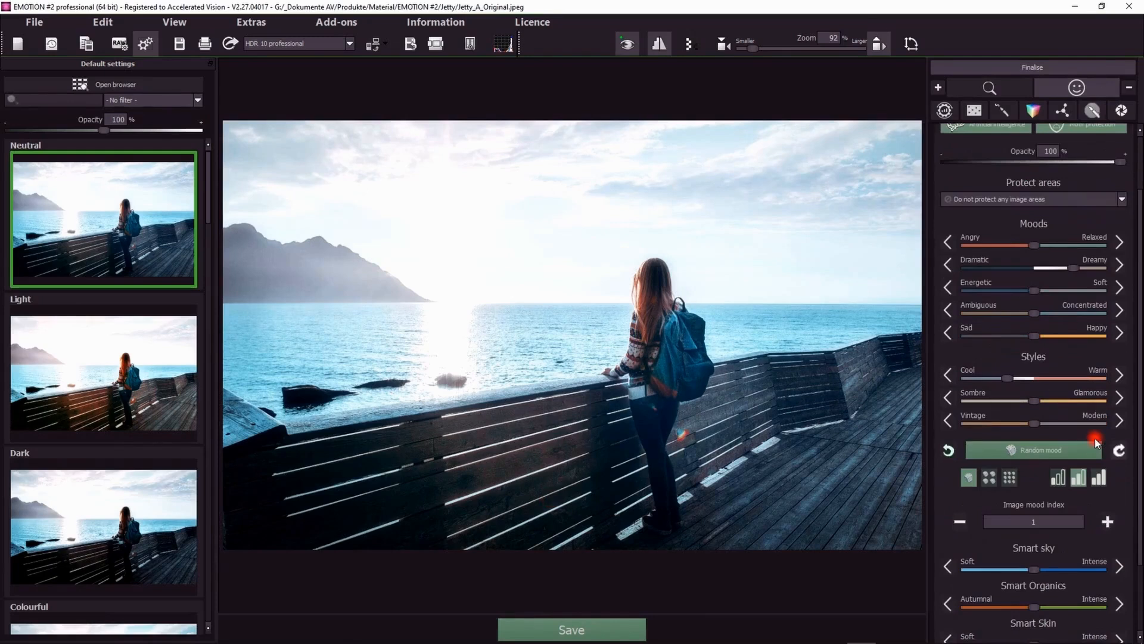
scroll(1087, 471, down, 1)
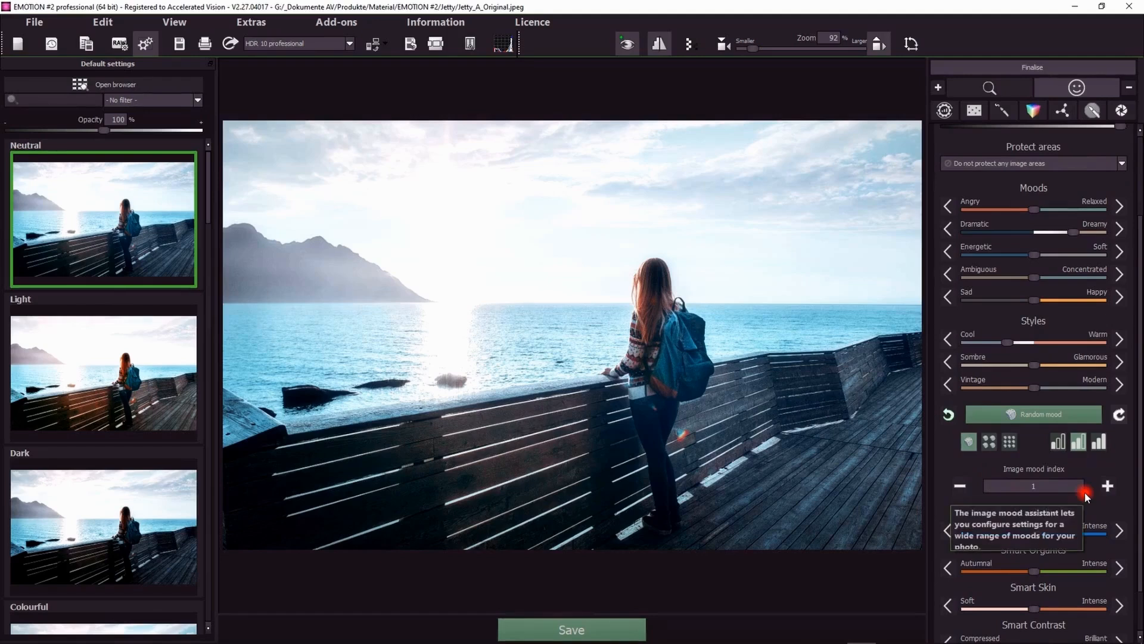
scroll(1085, 492, down, 1)
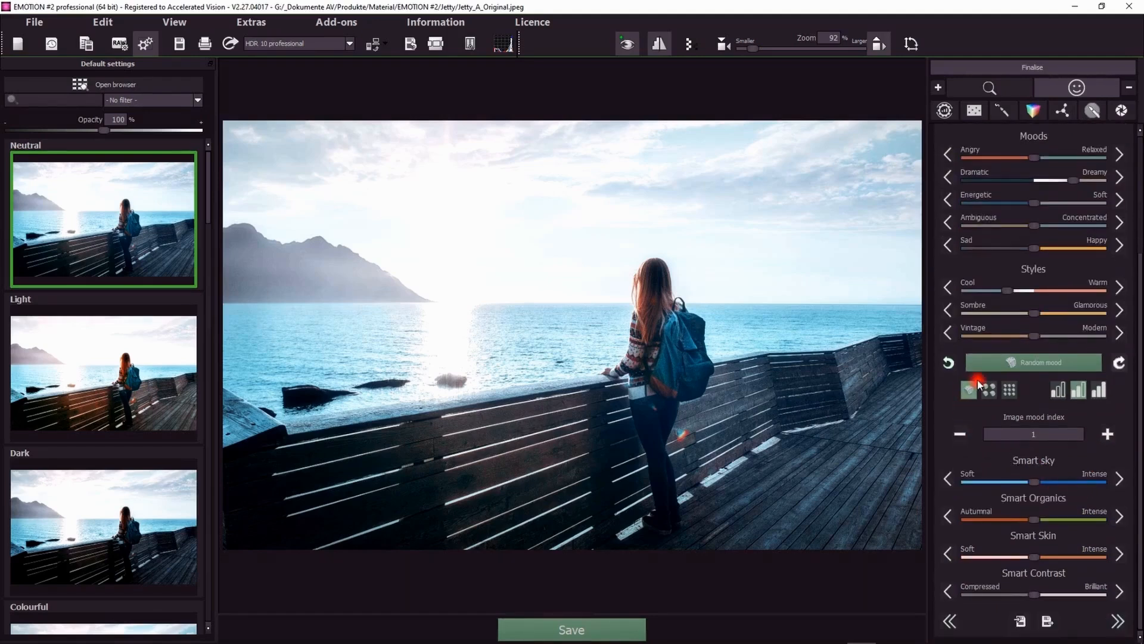
click(1015, 362)
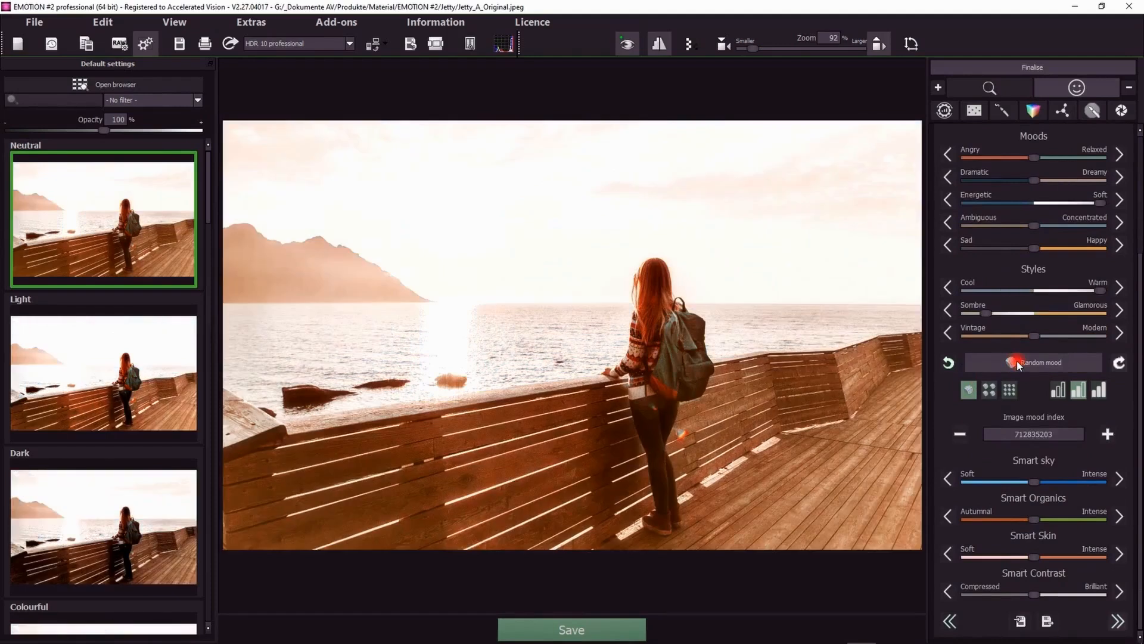
click(1017, 361)
click(1017, 362)
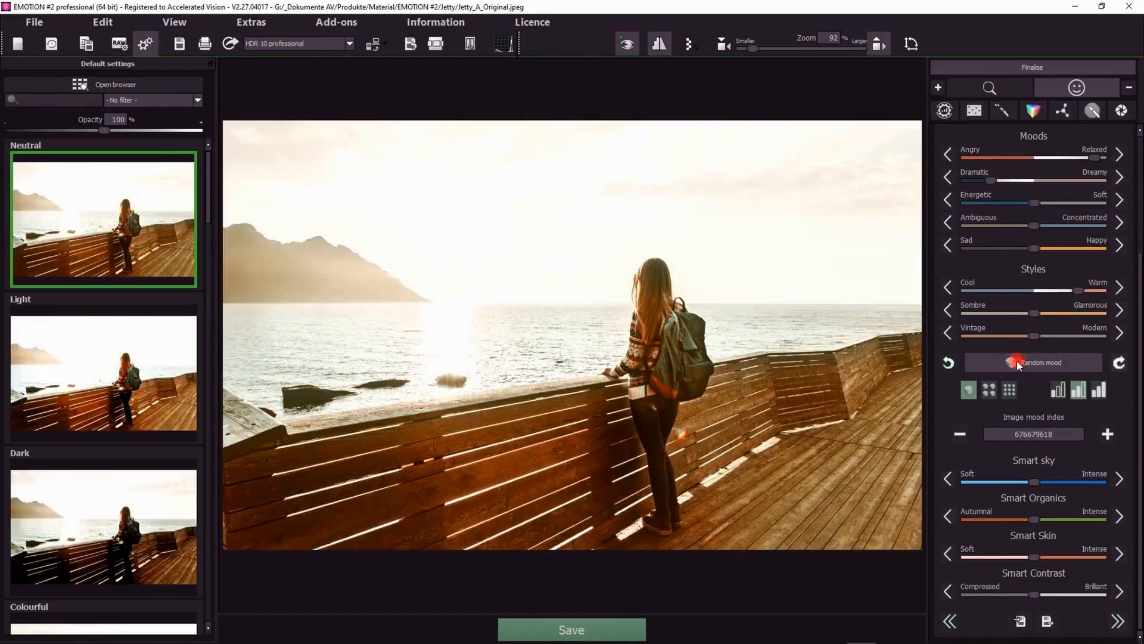
click(1017, 363)
Highlight the image mood index number of the generated random mood
double_click(1048, 434)
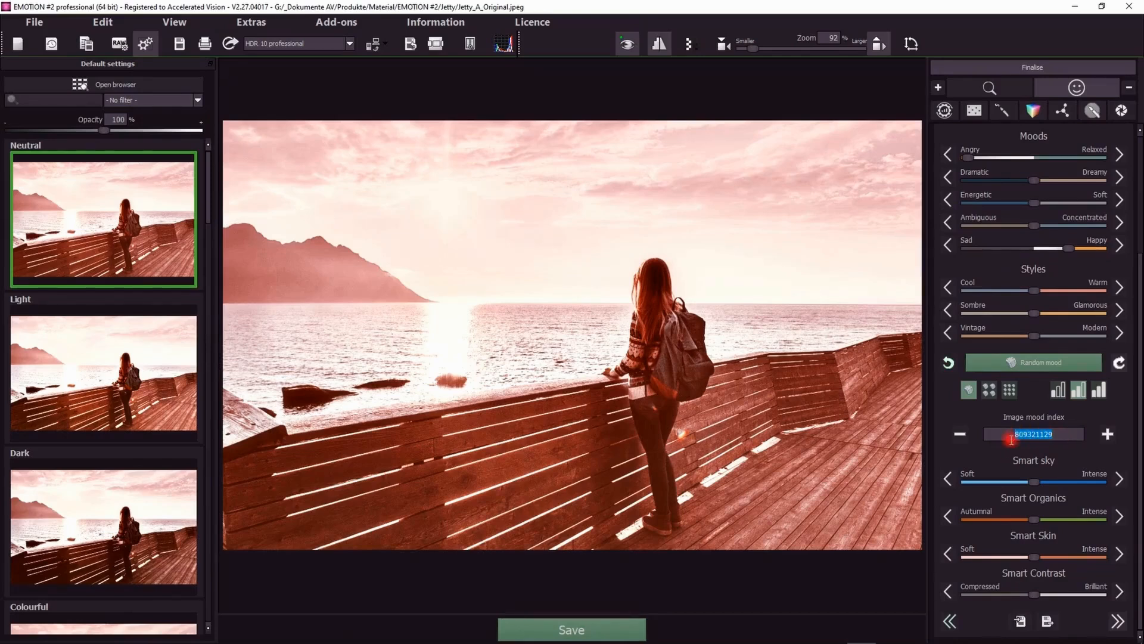
click(1026, 434)
double_click(1055, 435)
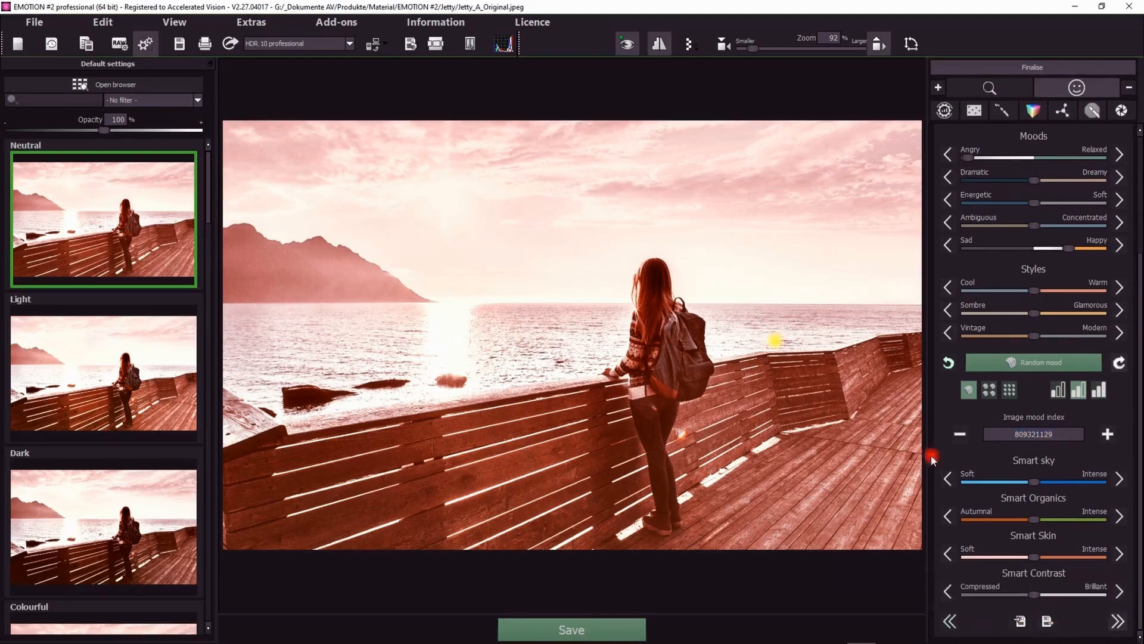
click(1065, 432)
double_click(1065, 431)
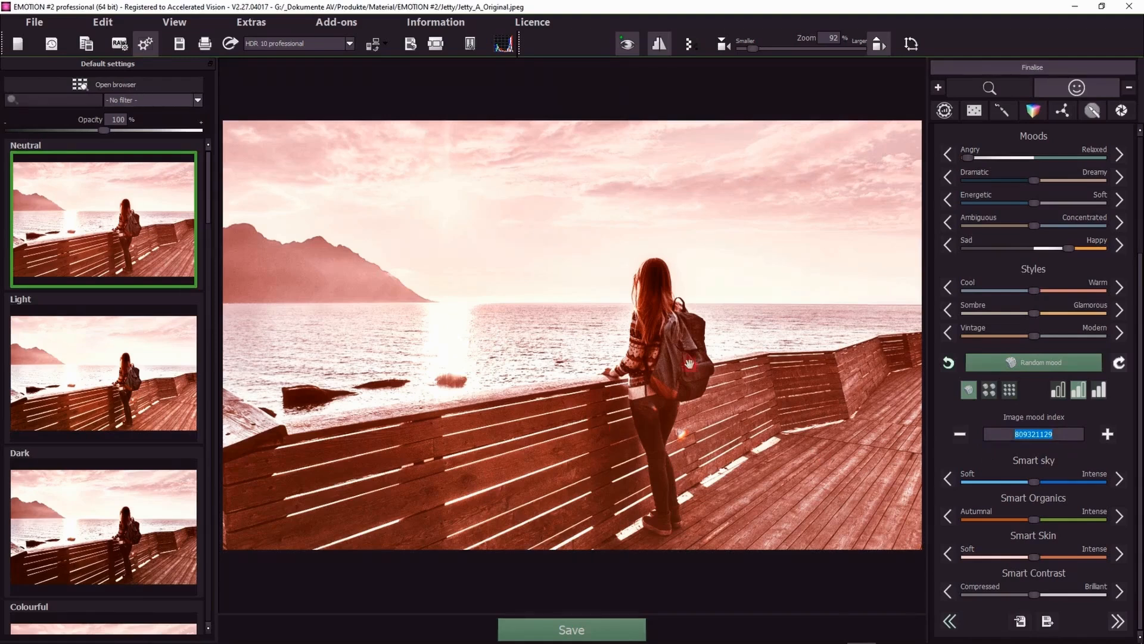
Step the image mood index up five times to try the neighbouring random moods
scroll(1065, 263, up, 1)
scroll(1065, 263, up, 1)
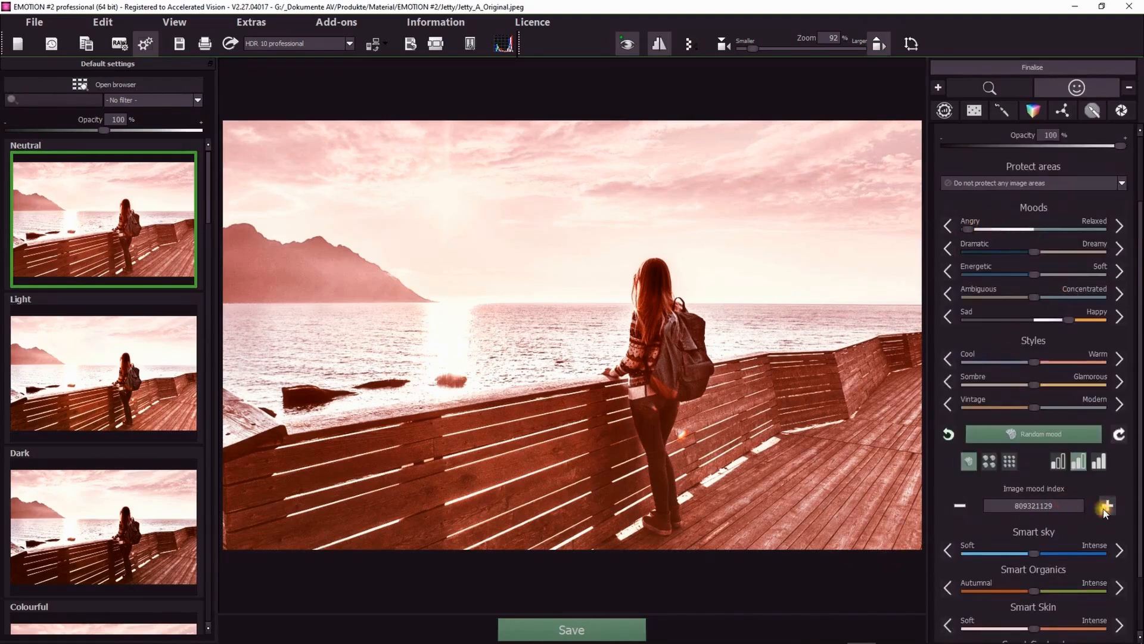
click(1103, 507)
click(1104, 508)
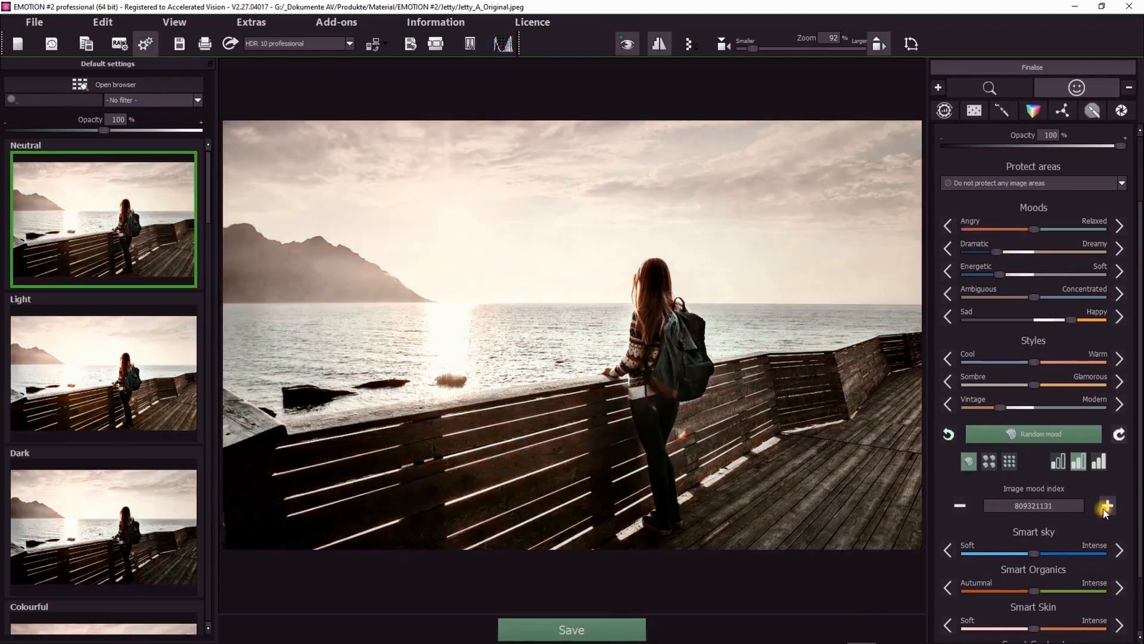
click(1104, 508)
click(1104, 508)
click(1104, 508)
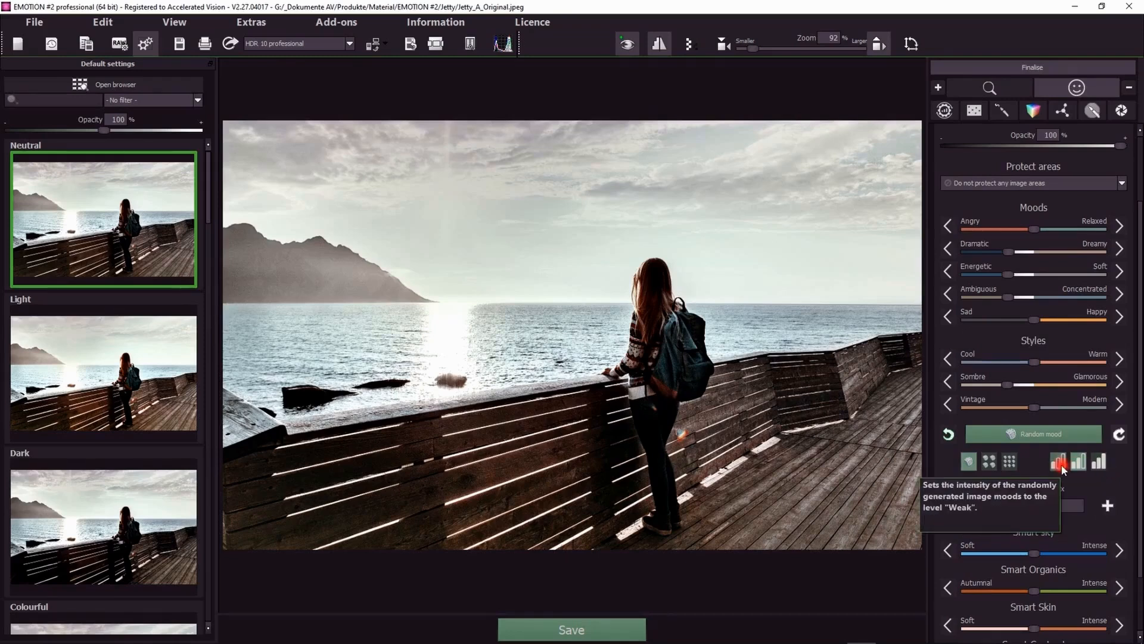
Set the random mood intensity to the strongest level and generate several random moods for the photo
click(1099, 464)
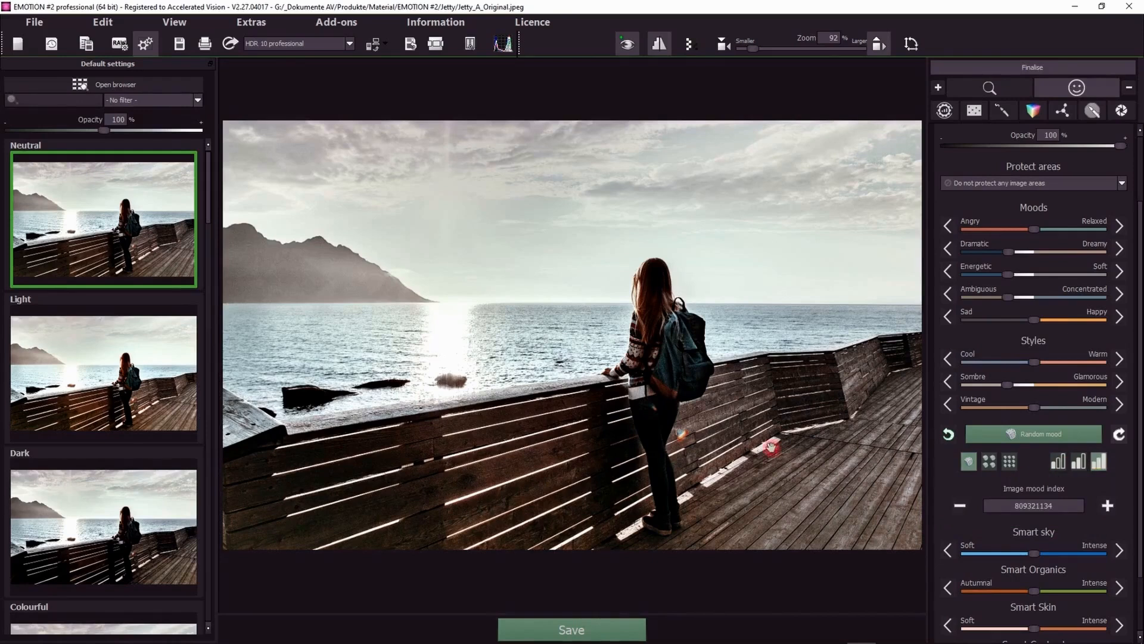
click(1005, 437)
click(1004, 437)
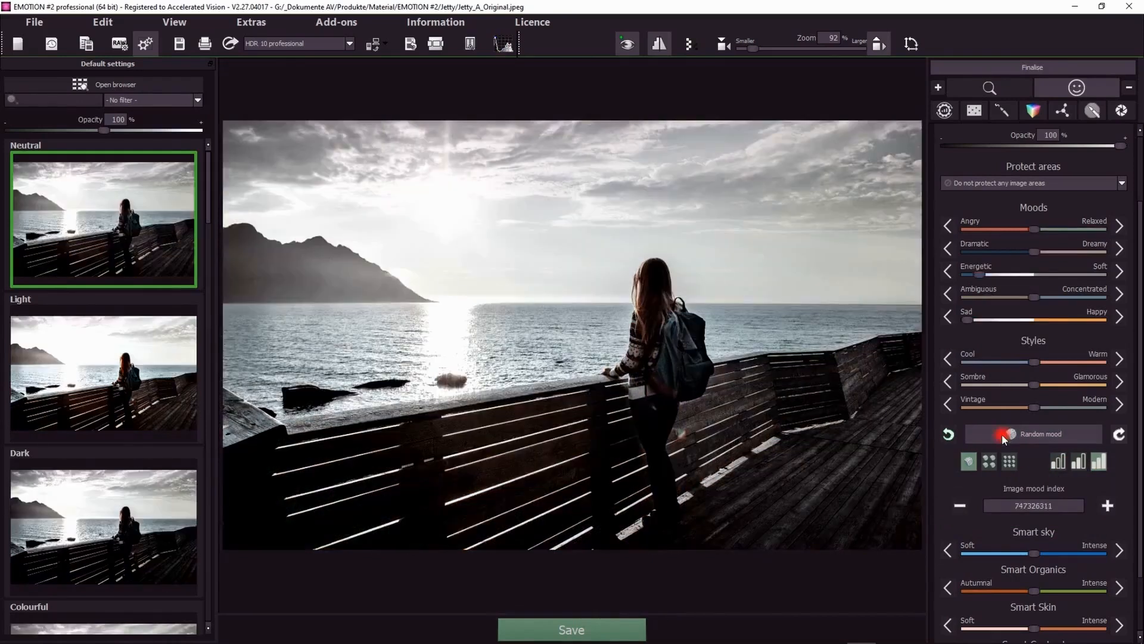
click(1005, 437)
click(1005, 437)
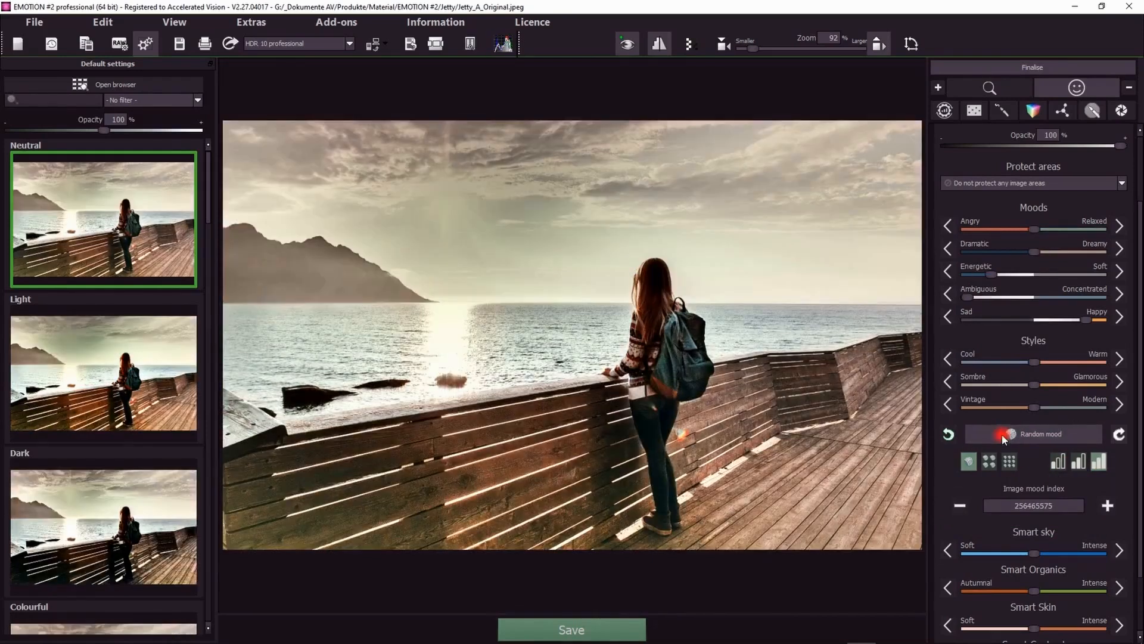
Lower the random mood intensity to Weak and generate new random moods
click(1059, 462)
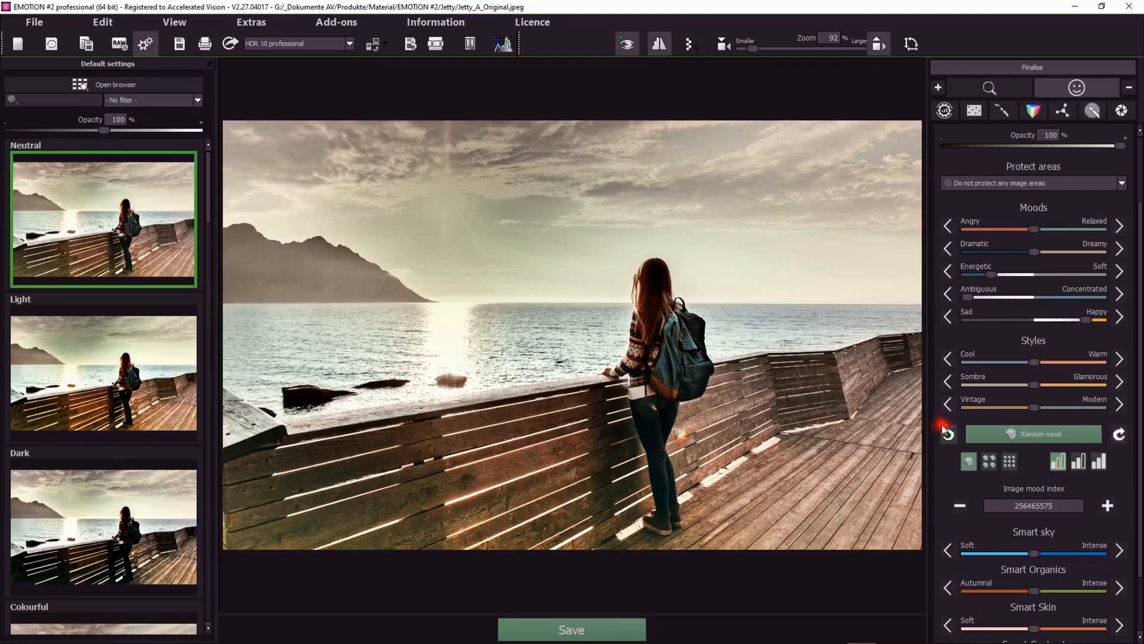
click(1017, 435)
click(1018, 436)
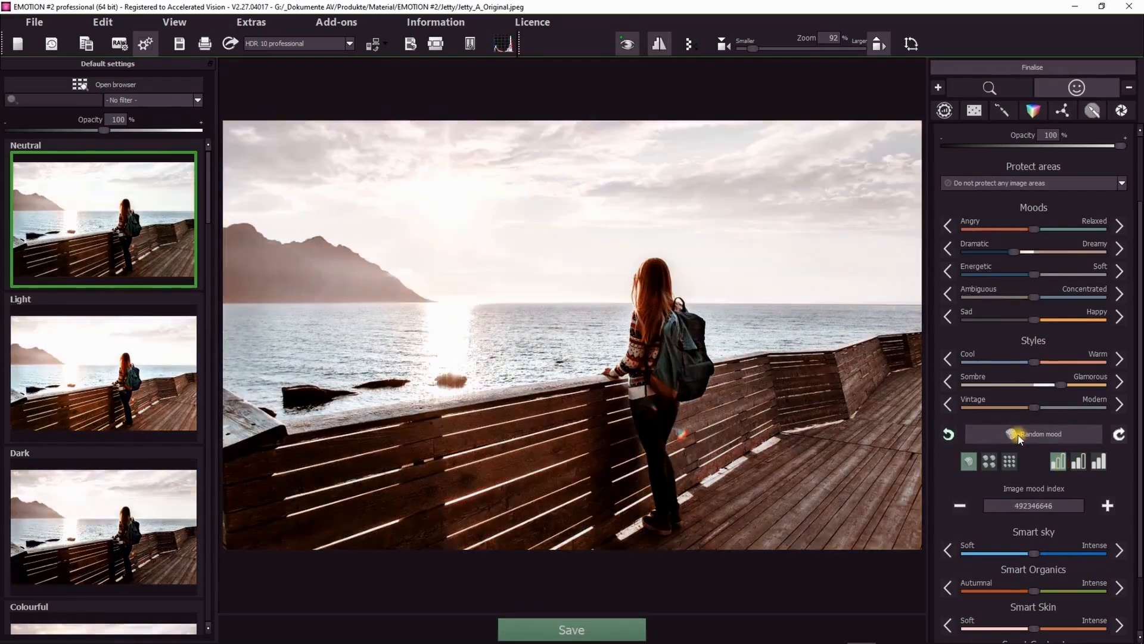
Set the random mood intensity to the middle level, generate six mood variants at once and apply variant 257264806
click(1078, 461)
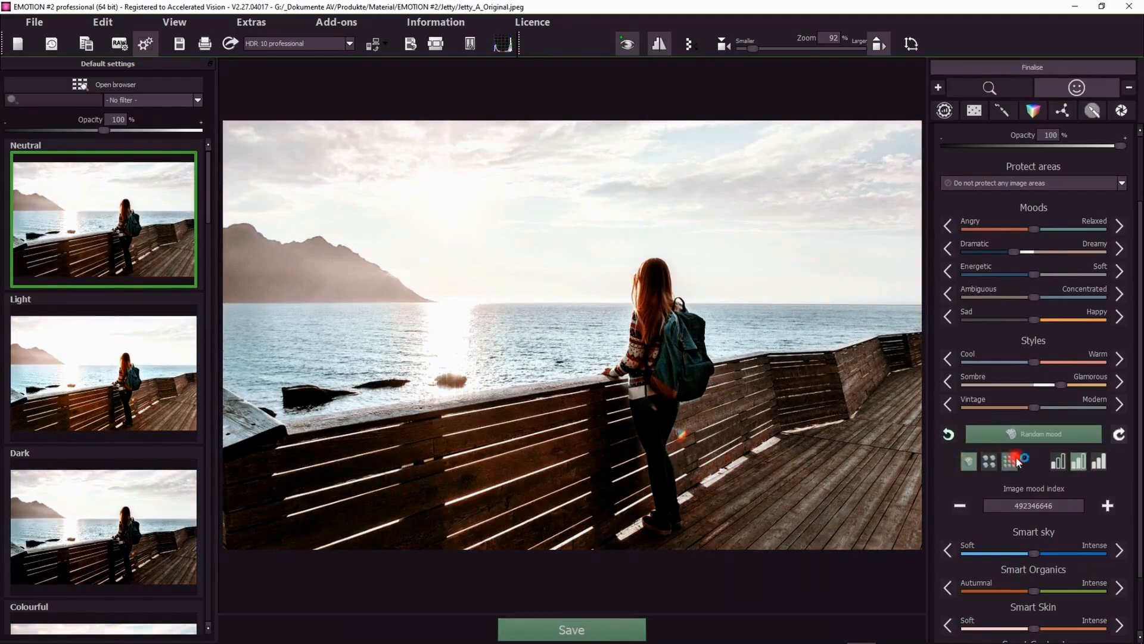
click(990, 463)
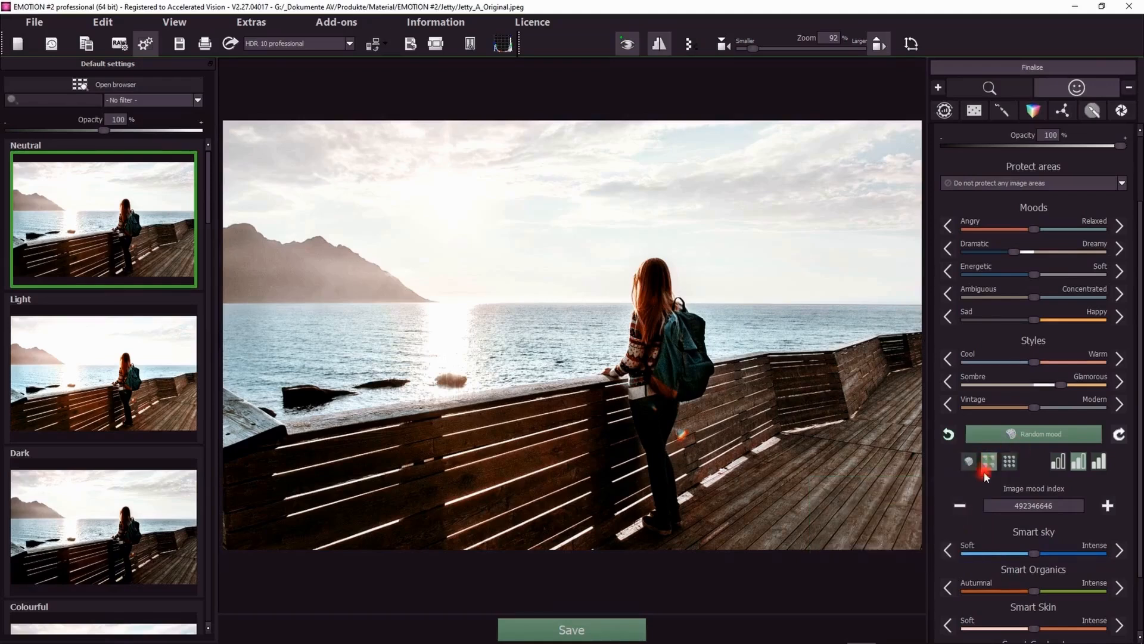
click(1026, 437)
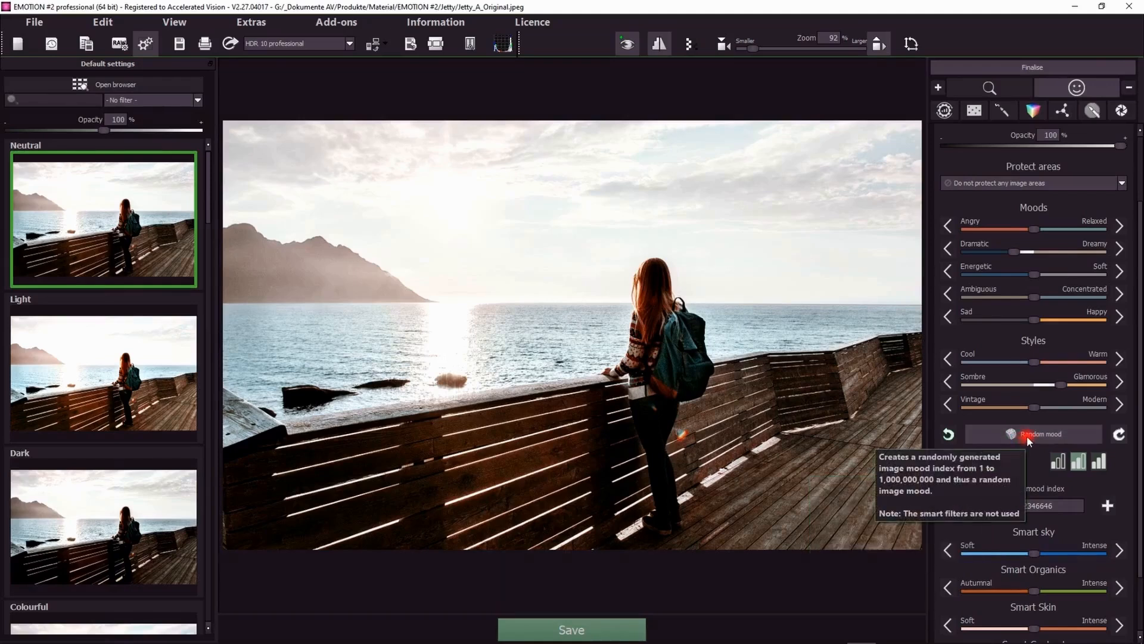
click(1027, 435)
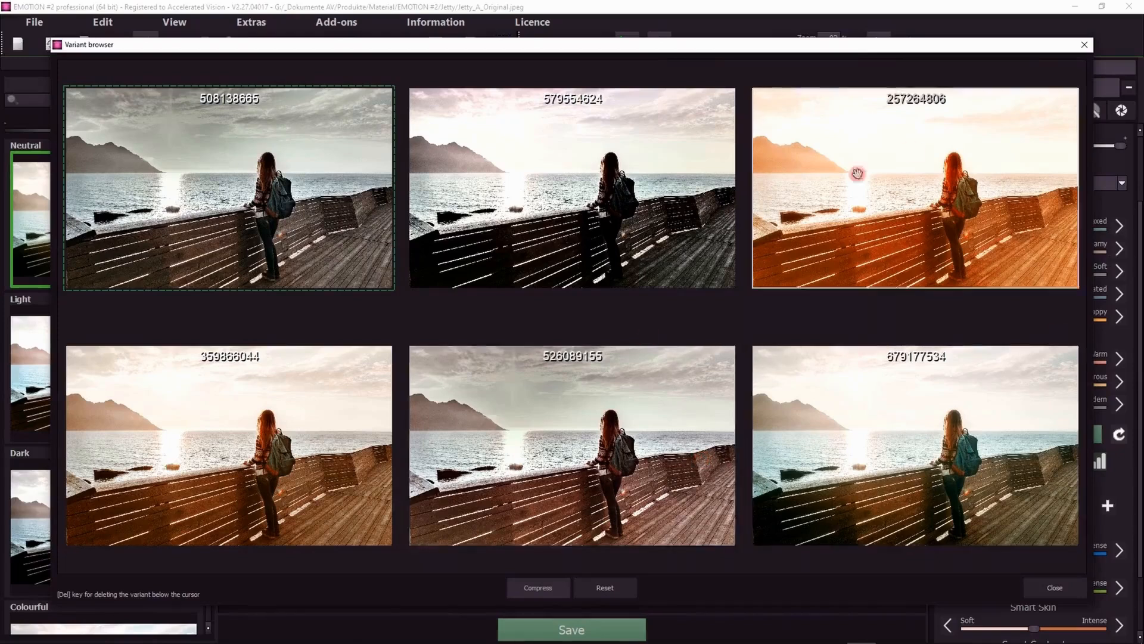
click(847, 266)
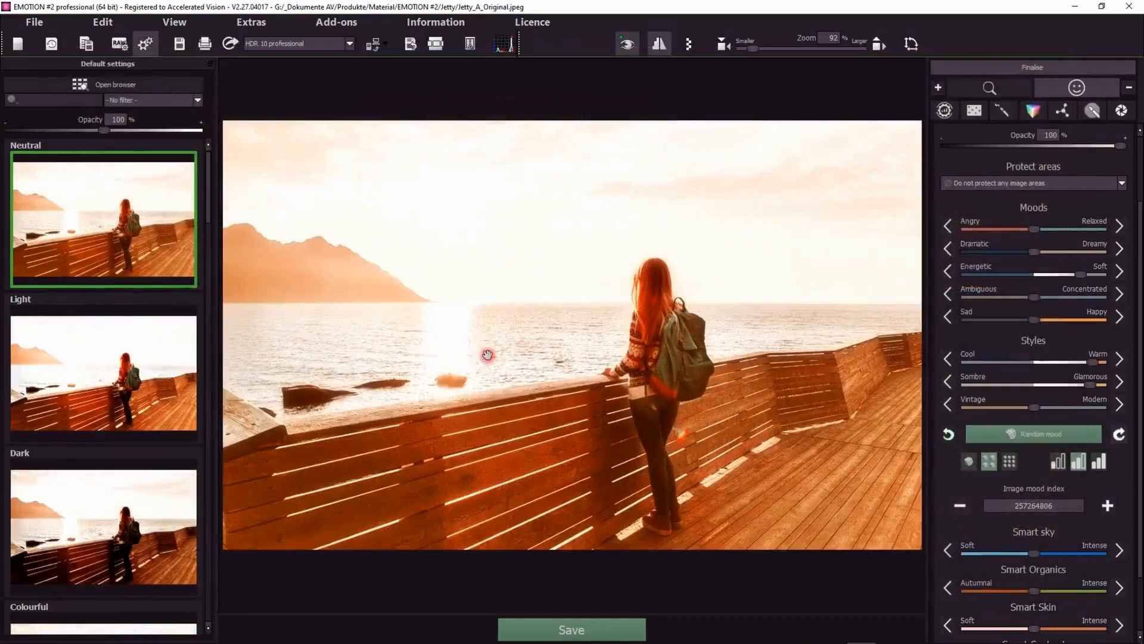
Generate and dismiss another set of six random moods, and apply mood 412617061 from a set of twelve variants
click(1016, 434)
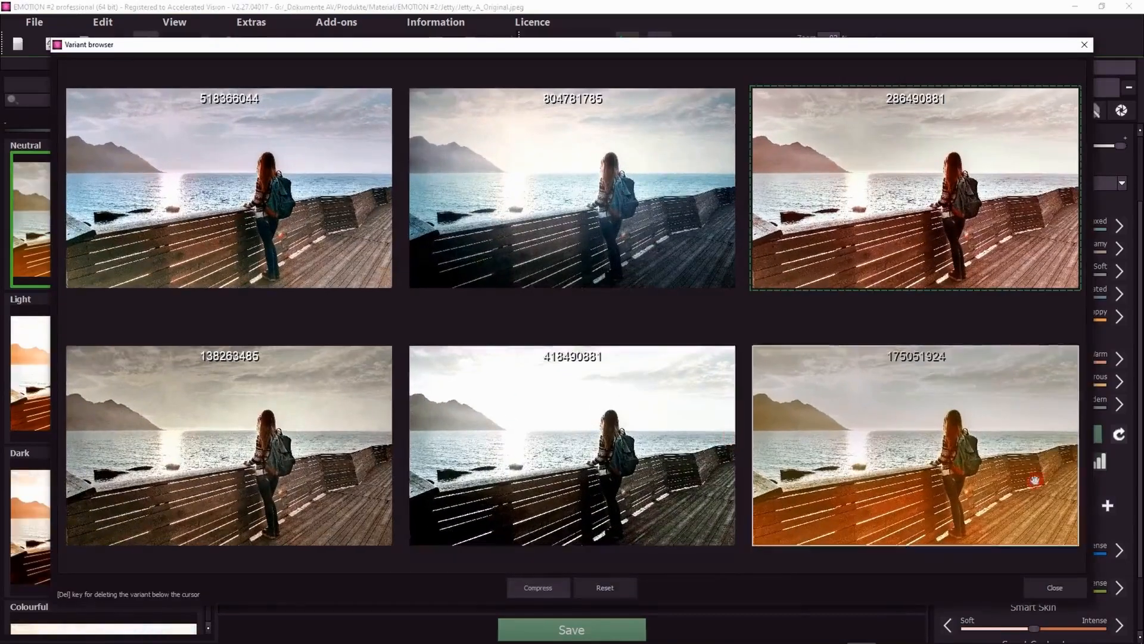
click(1055, 587)
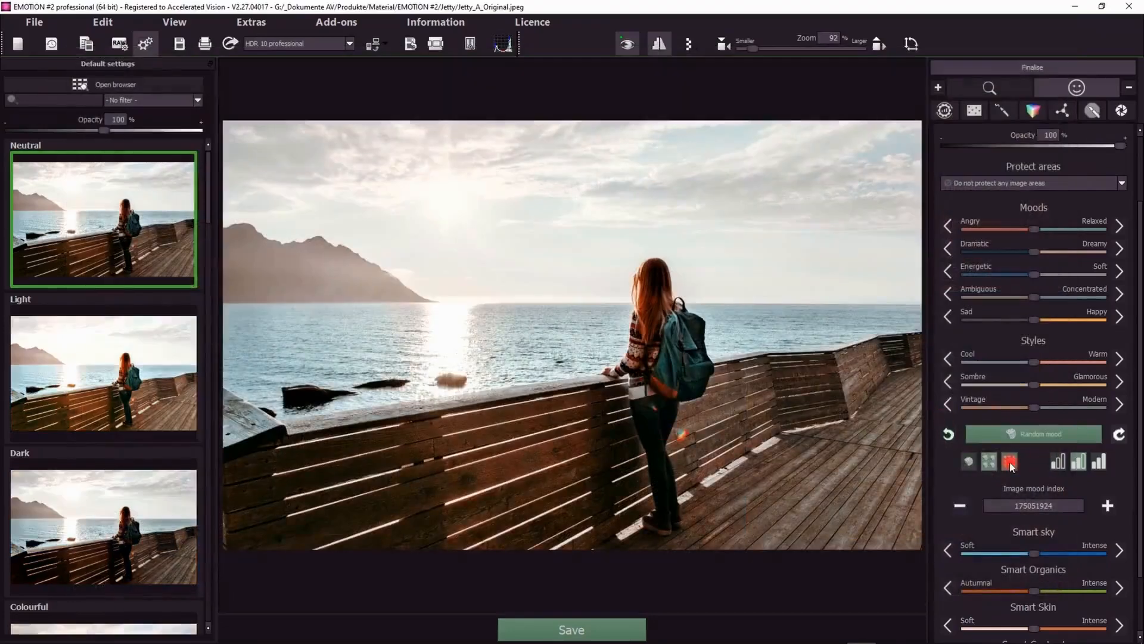
click(980, 434)
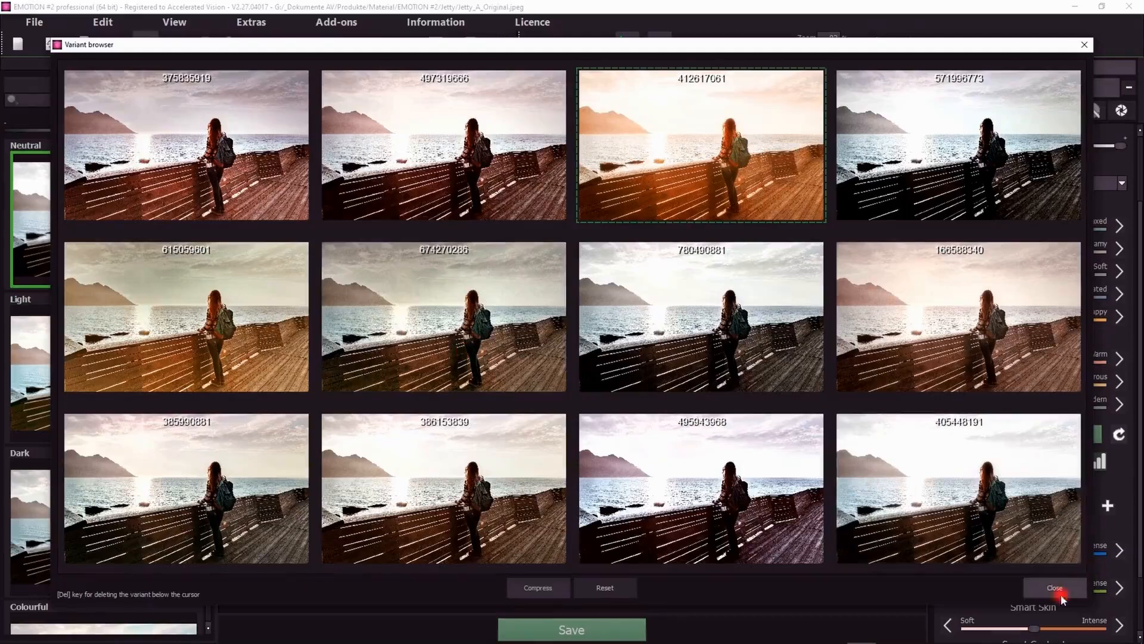
click(680, 166)
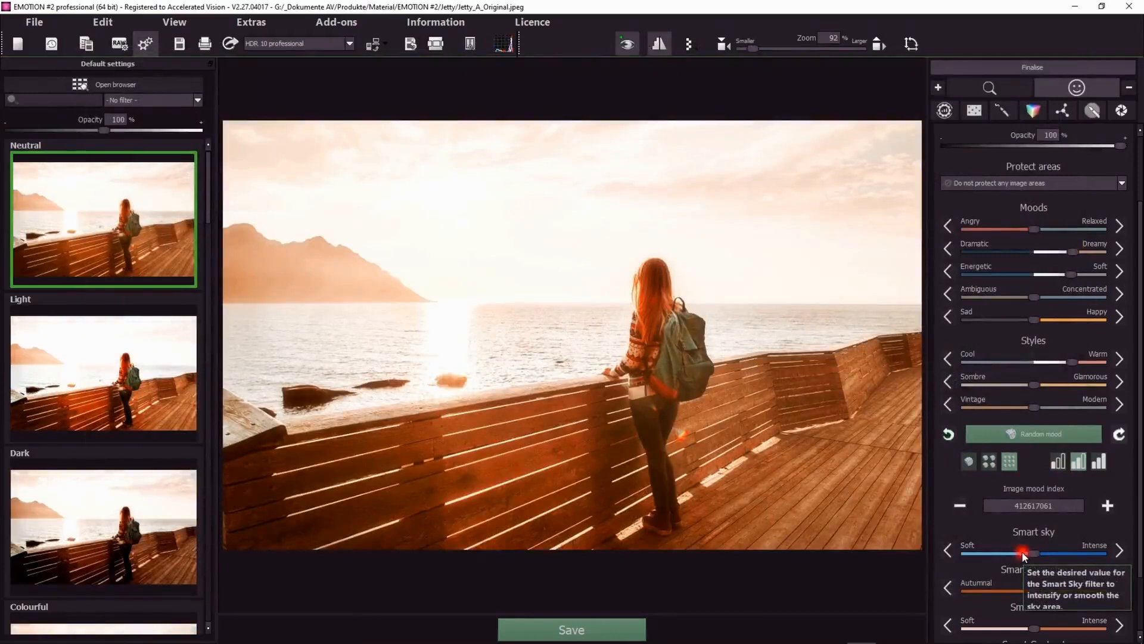
Collapse the Image mood assistant and show only the Local adjustments section
drag(1138, 218, 1139, 152)
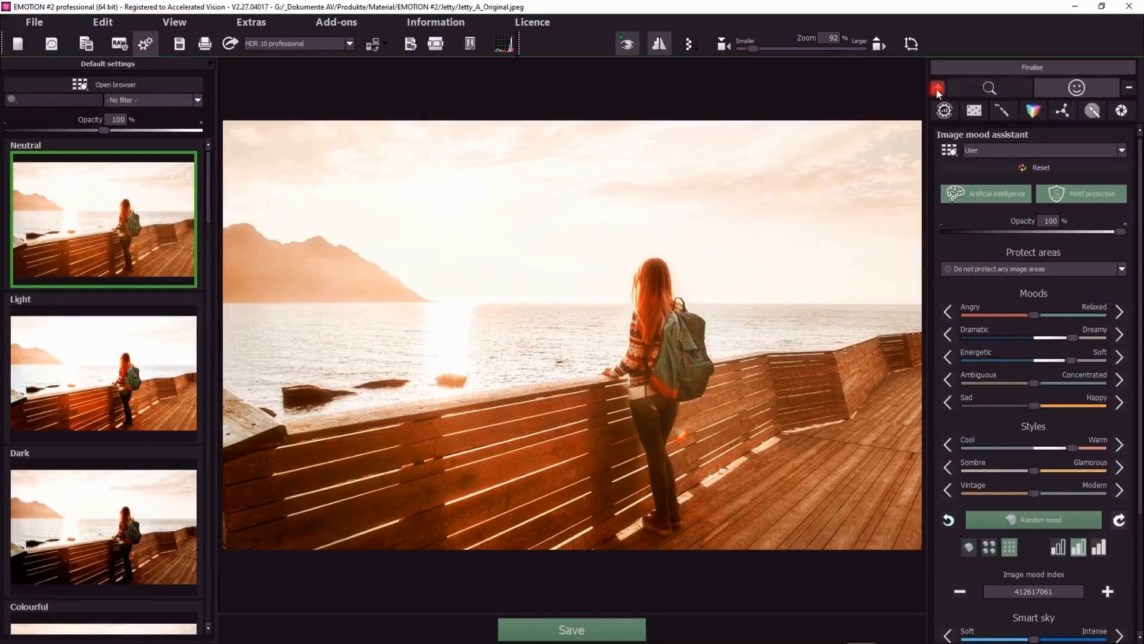
click(1129, 89)
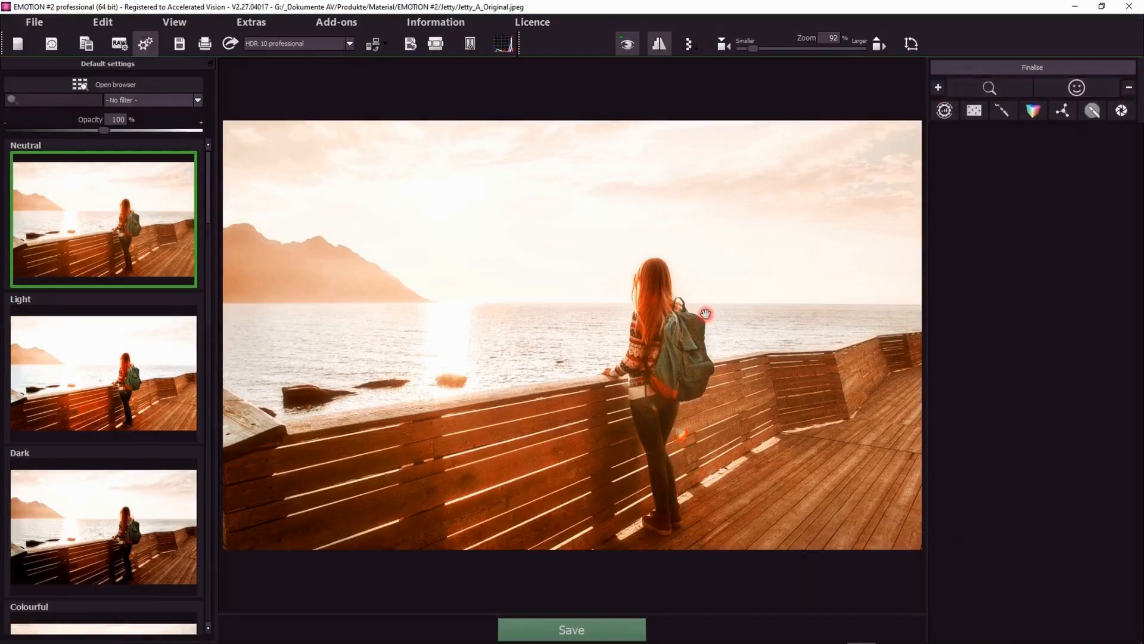
click(1001, 111)
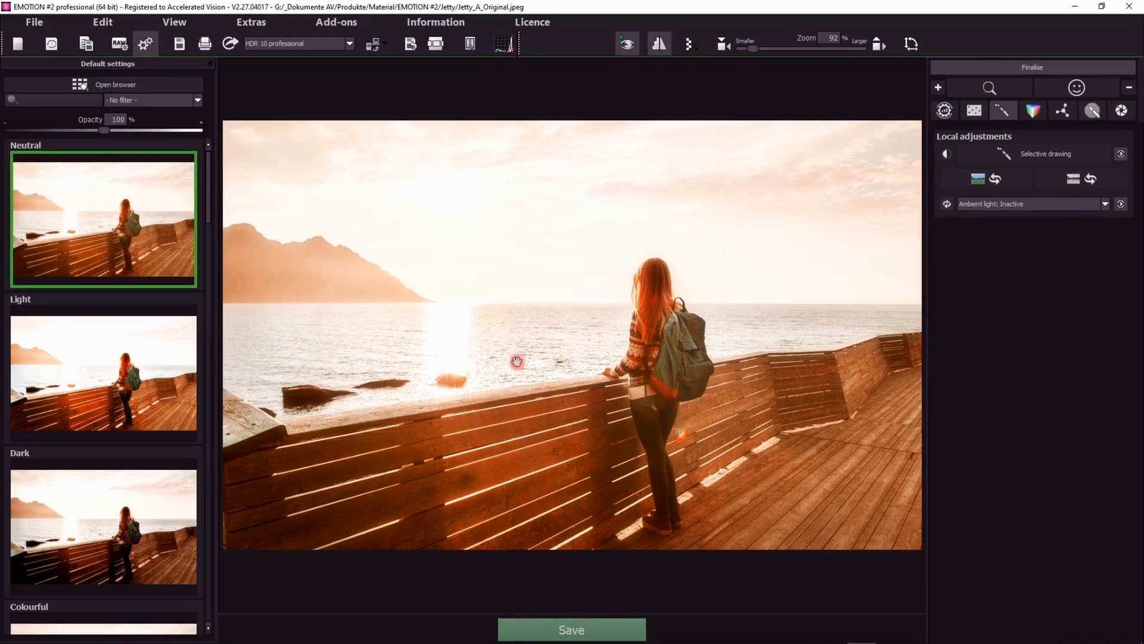
Show the LUT photo style section and try the Vintage Old Blue style at 49 % intensity
click(1033, 110)
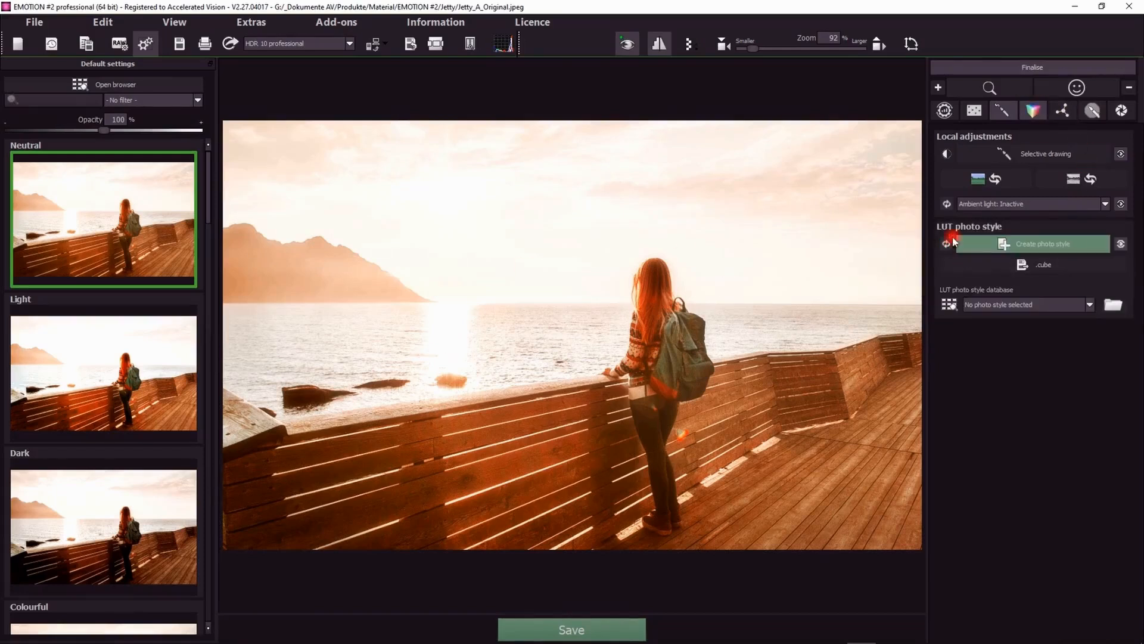
click(1025, 307)
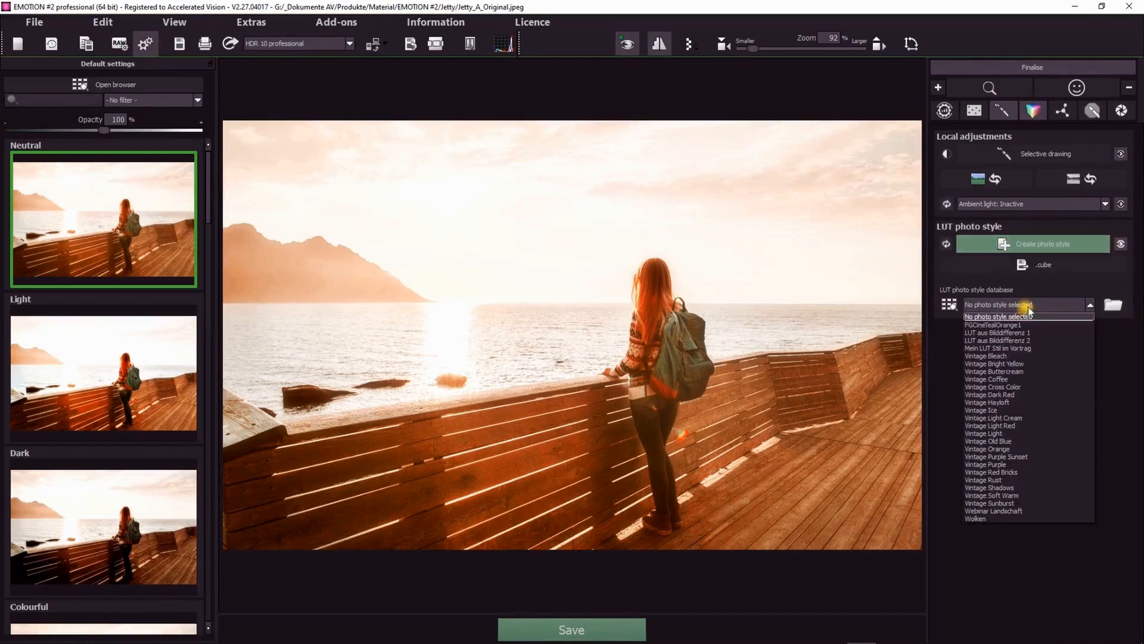
click(1012, 441)
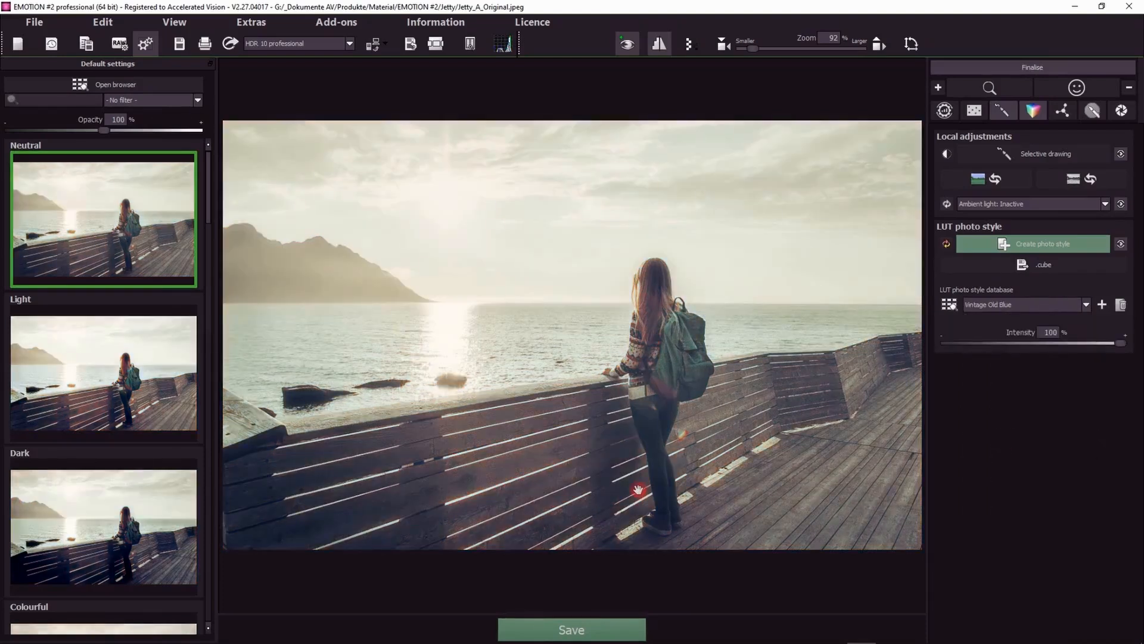
drag(1042, 341, 1033, 342)
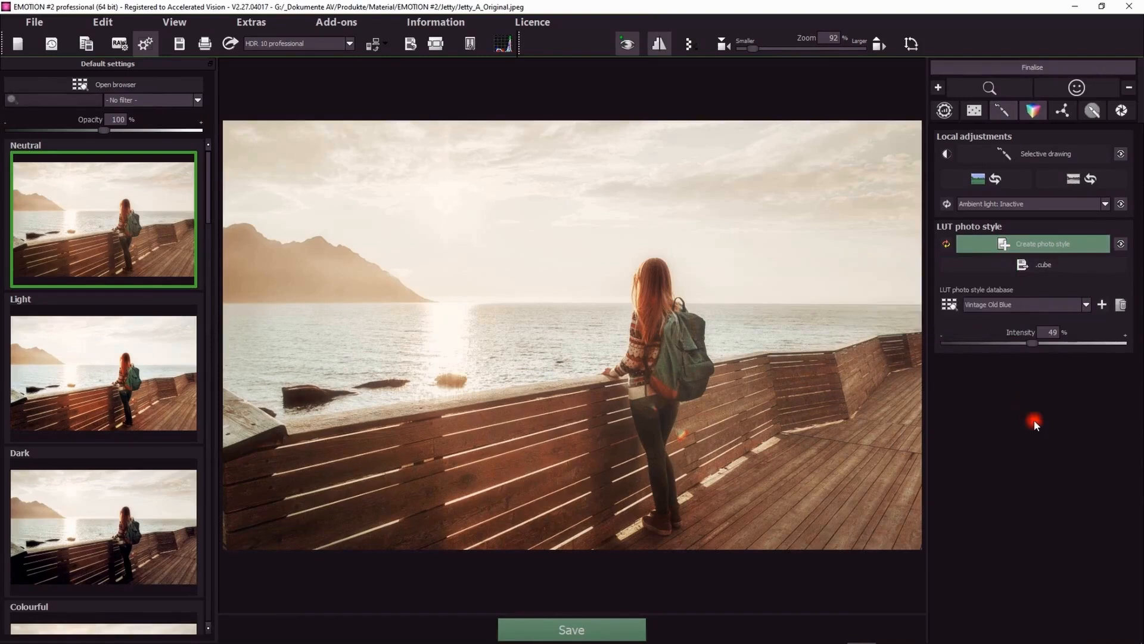
click(1022, 304)
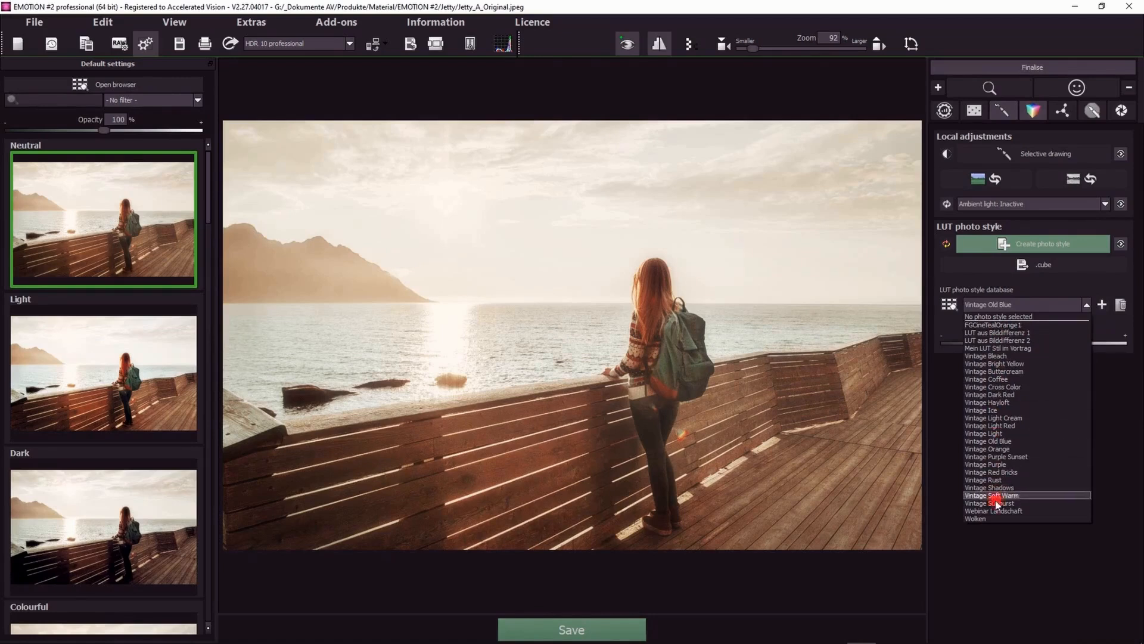
click(1009, 303)
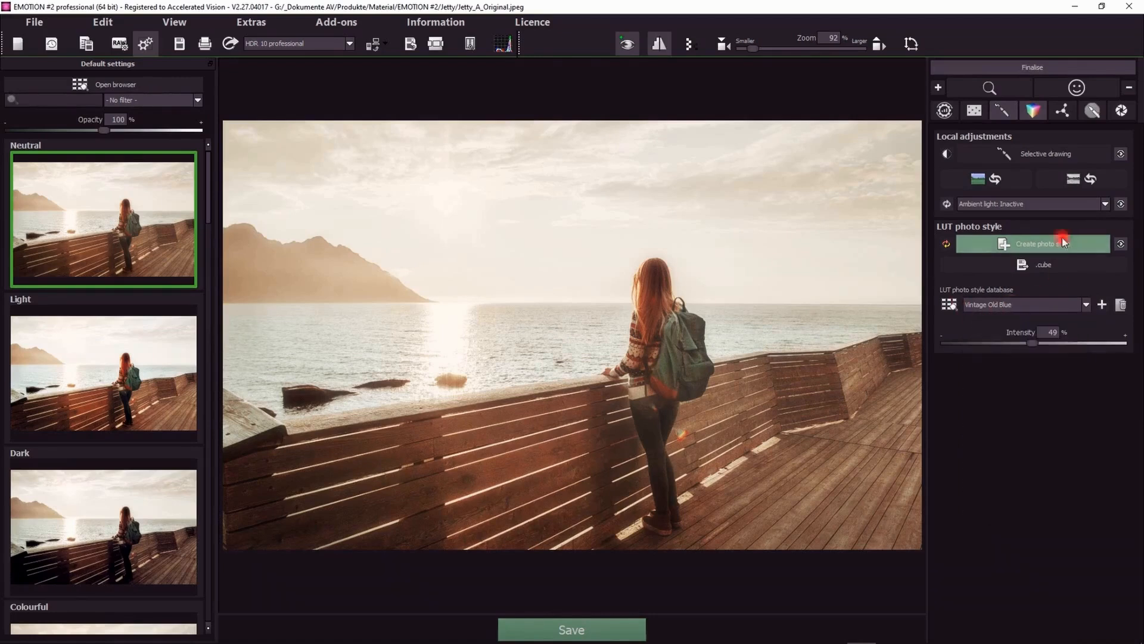
Apply the AI filter Style High Key at 64 % intensity and reset the LUT photo style
click(1060, 110)
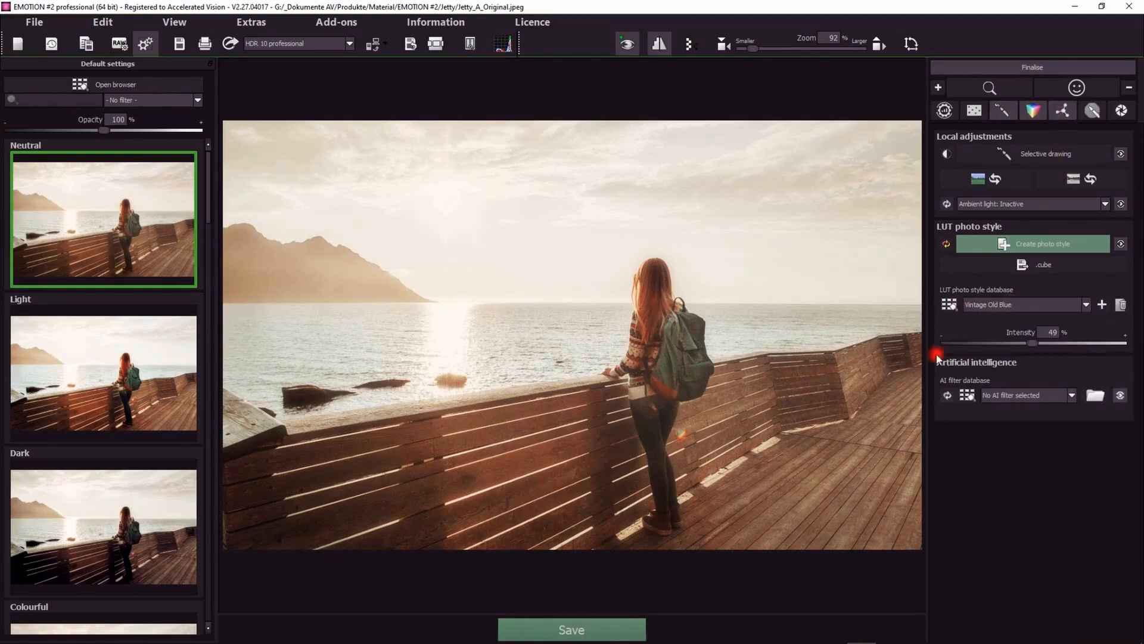
click(1032, 395)
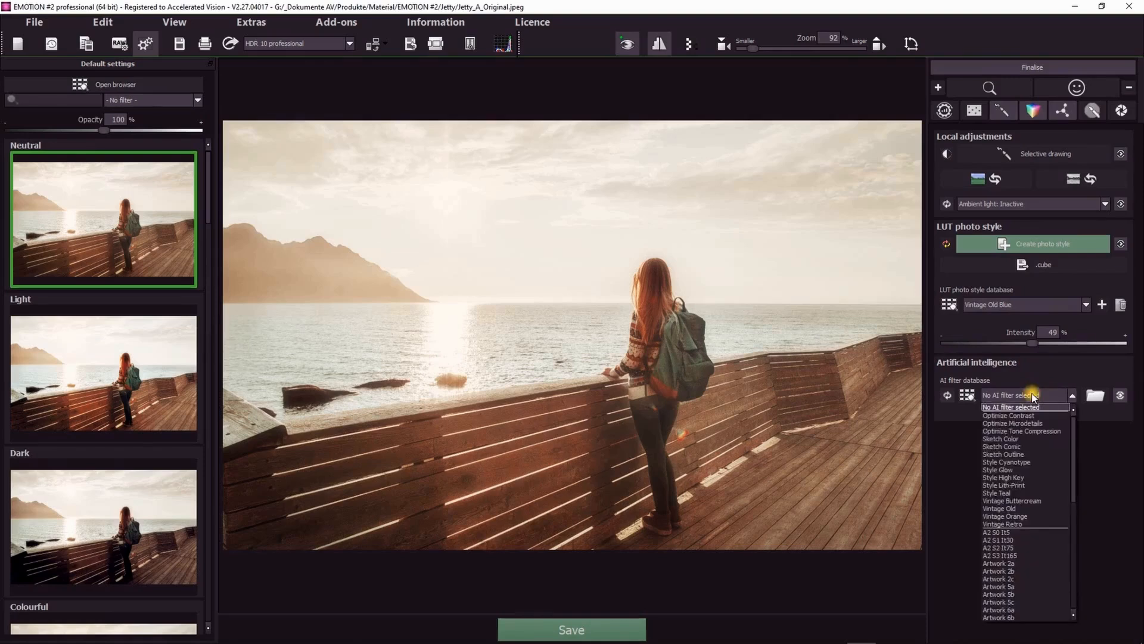
click(1020, 479)
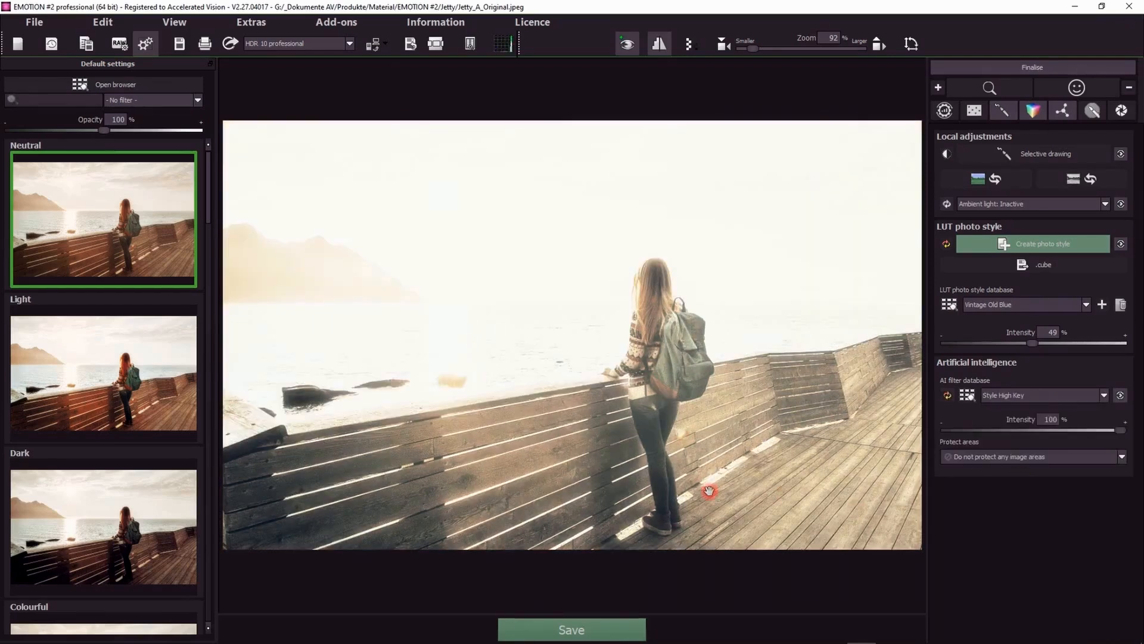
drag(1075, 430, 1058, 429)
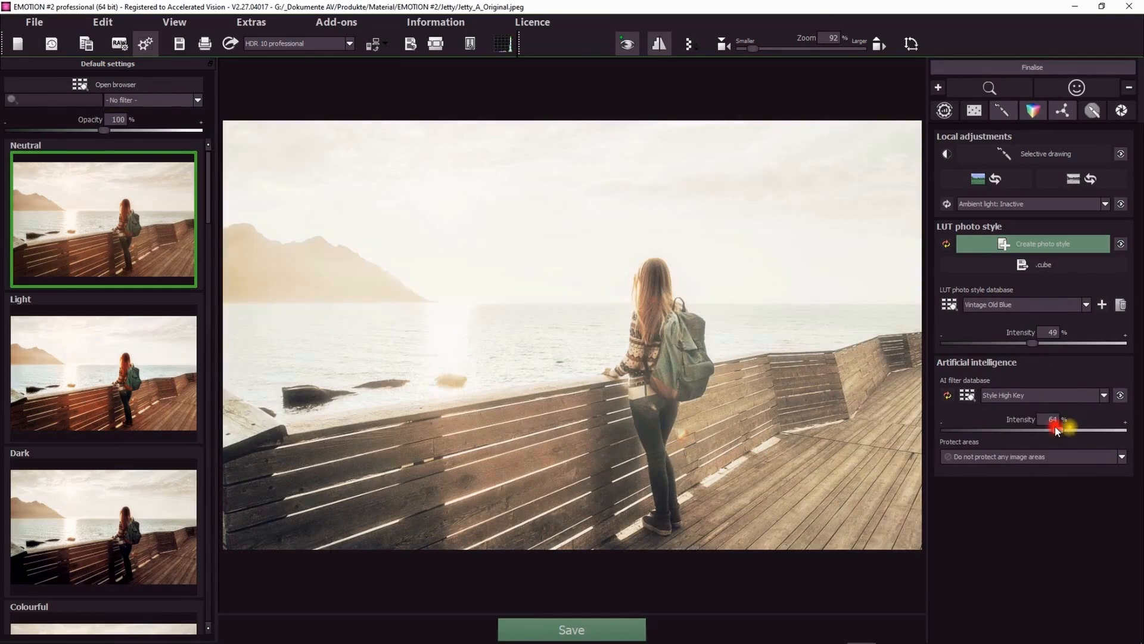
click(946, 244)
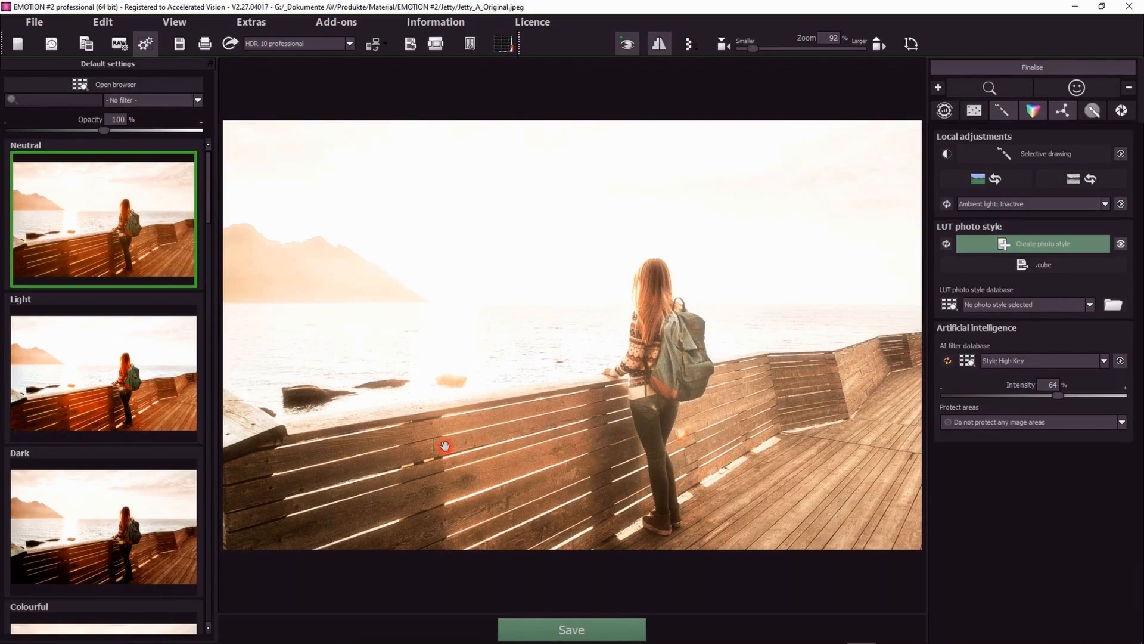
Try the RAW development AI filters Sunset at 34 % and Sunlight at 53 %, resetting each one
click(121, 46)
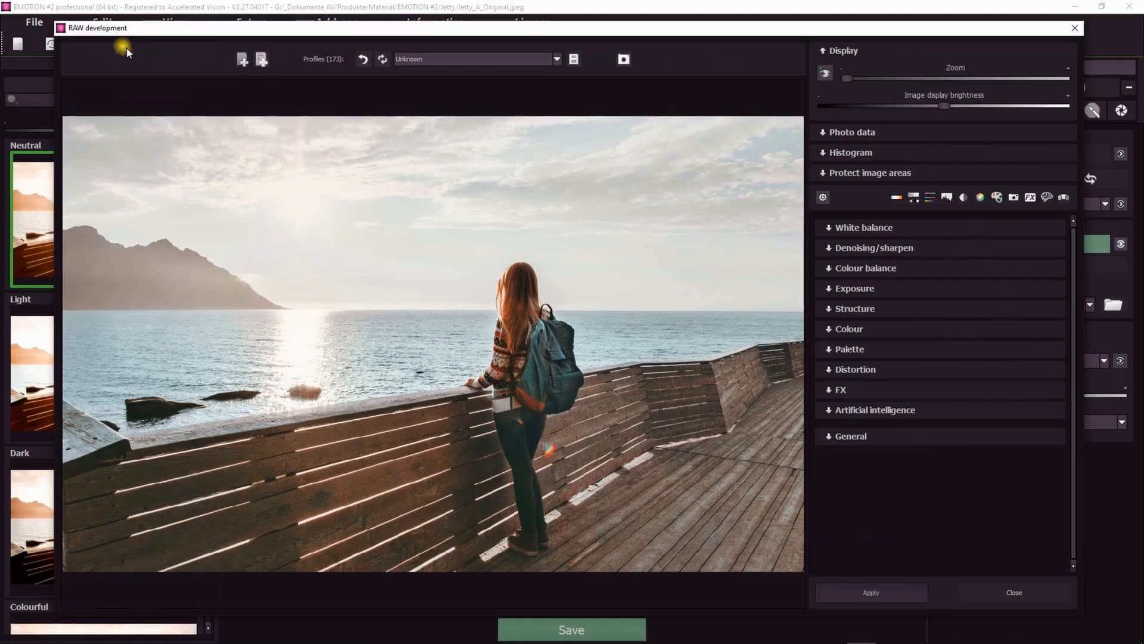
click(890, 410)
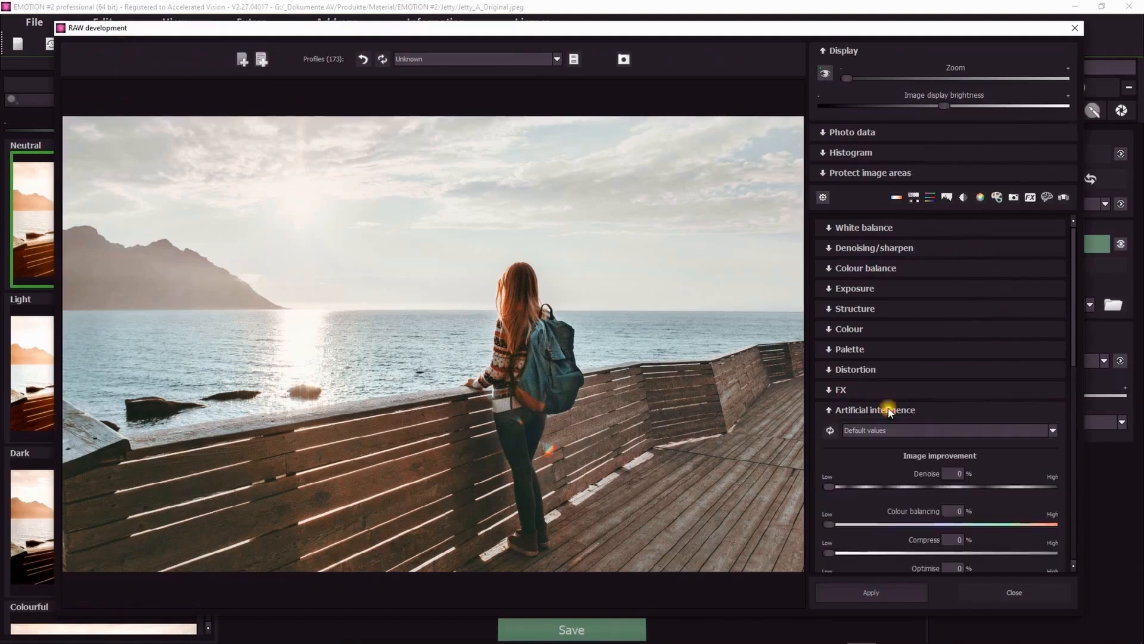
scroll(945, 366, down, 3)
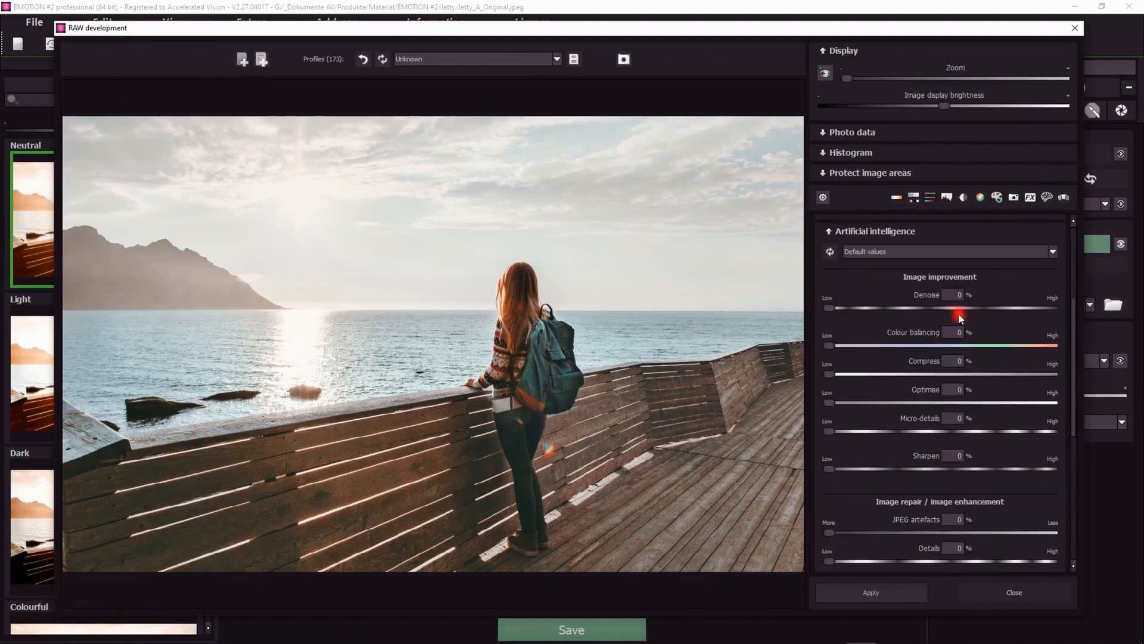
scroll(978, 406, down, 5)
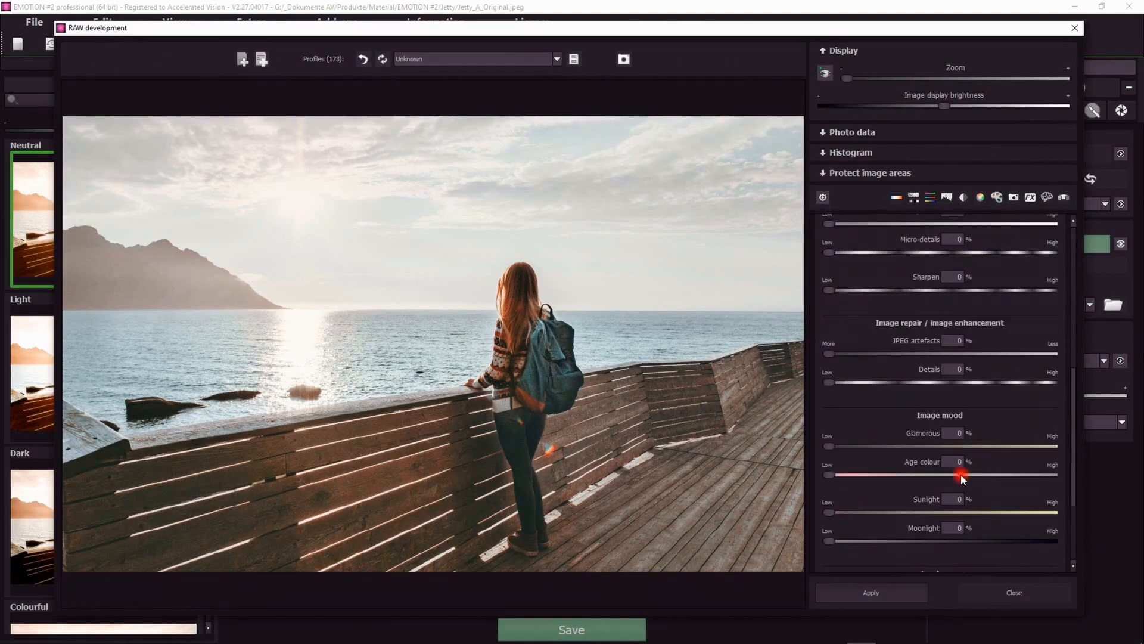
scroll(961, 473, down, 3)
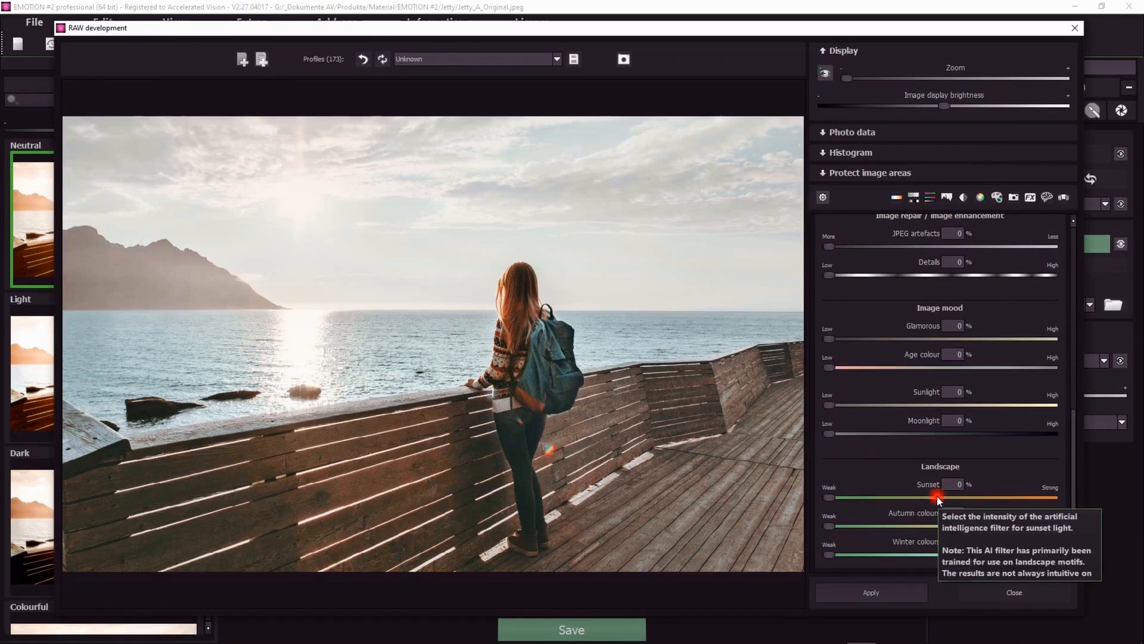
drag(939, 498, 903, 498)
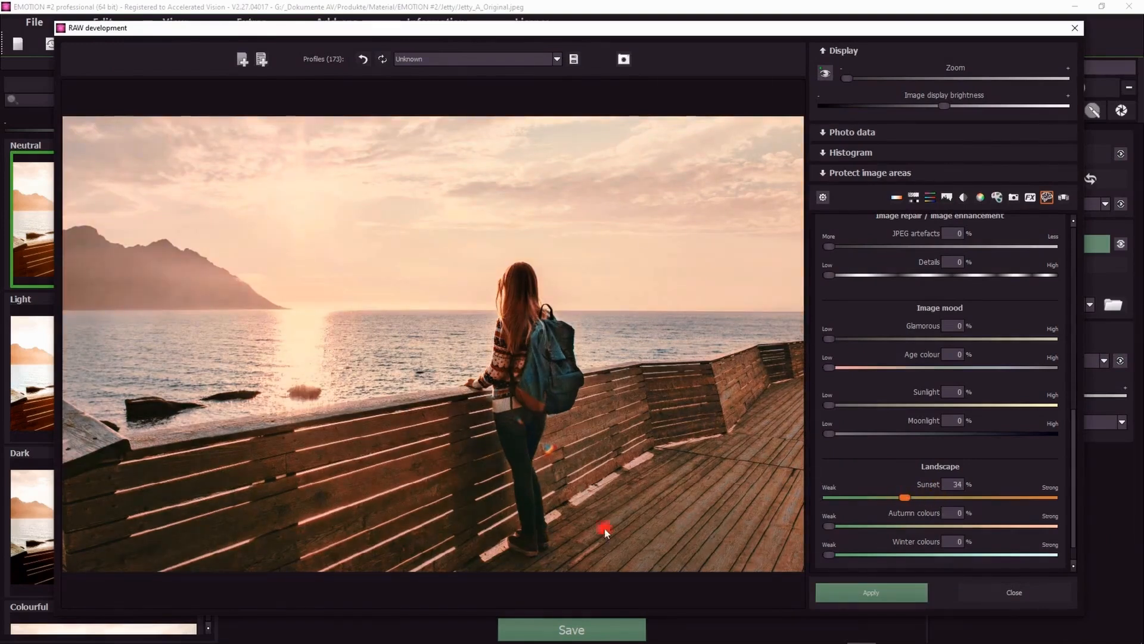
double_click(905, 498)
drag(926, 413, 949, 407)
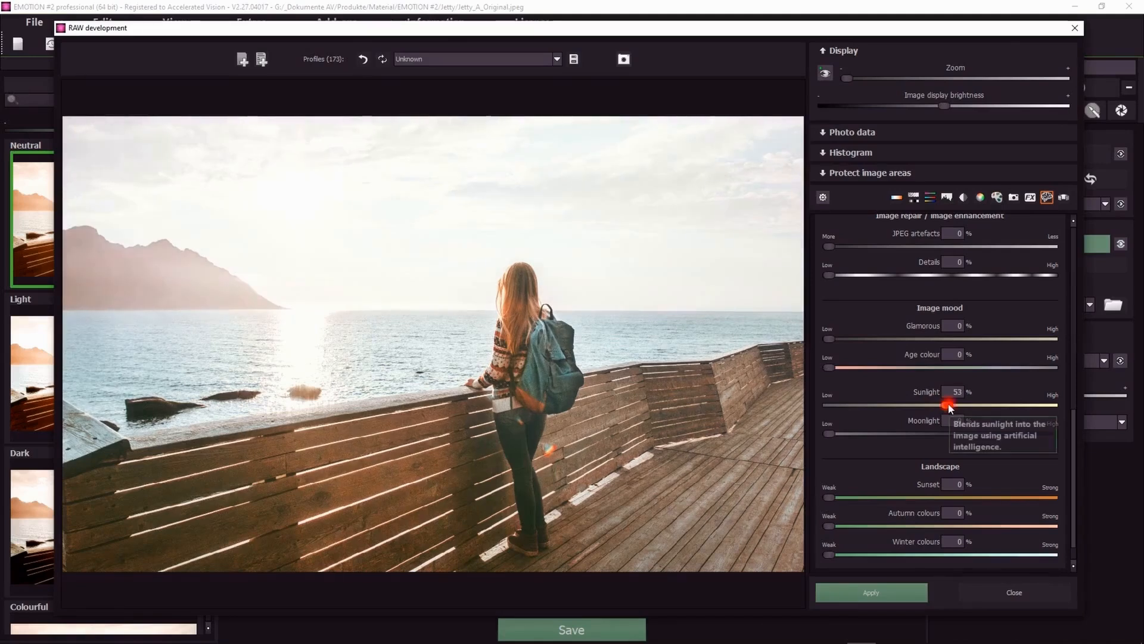
double_click(948, 405)
Try the AI Details enhancement at 67 % and leave RAW development without applying the changes
scroll(947, 377, up, 6)
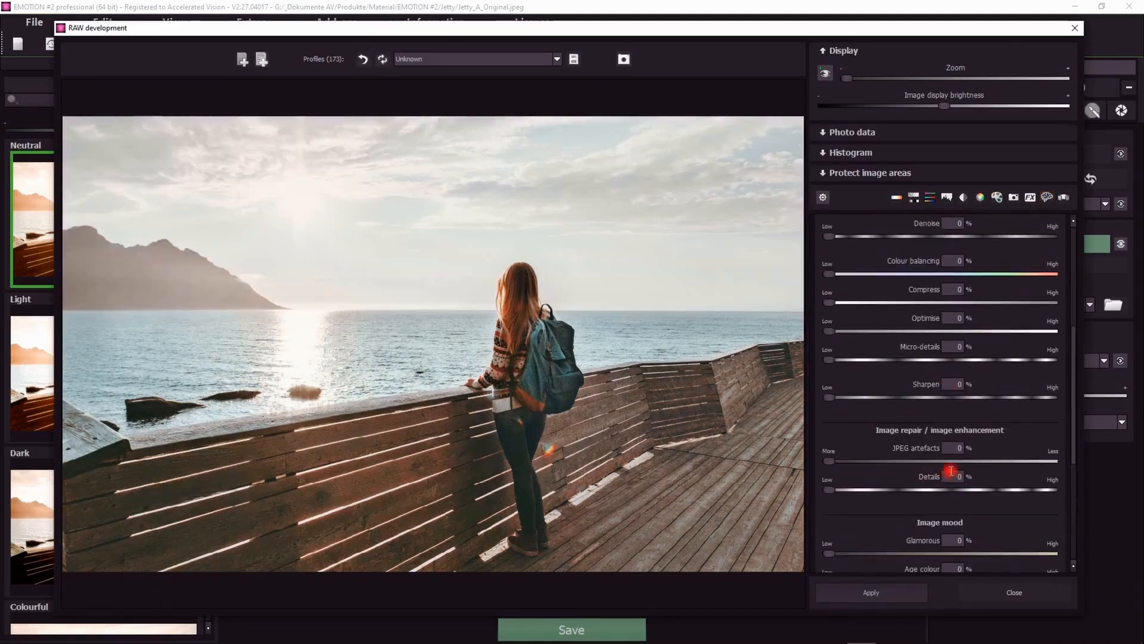
click(976, 490)
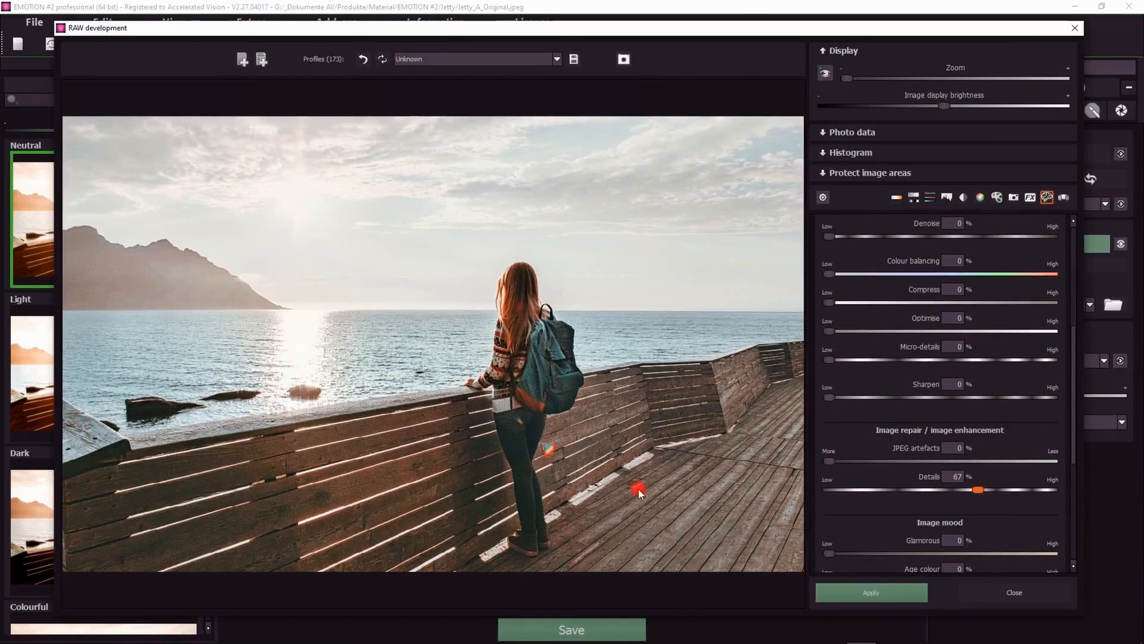
click(1016, 592)
click(659, 340)
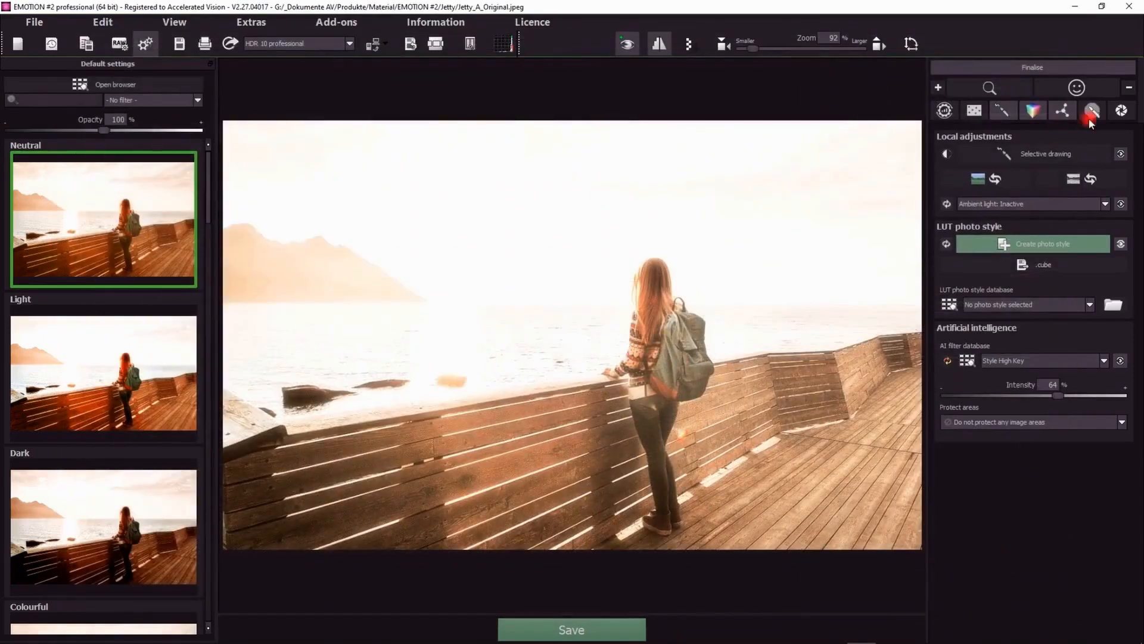
Reopen the Image mood assistant at its random mood and smart filter settings
click(1076, 87)
drag(1139, 241, 1139, 320)
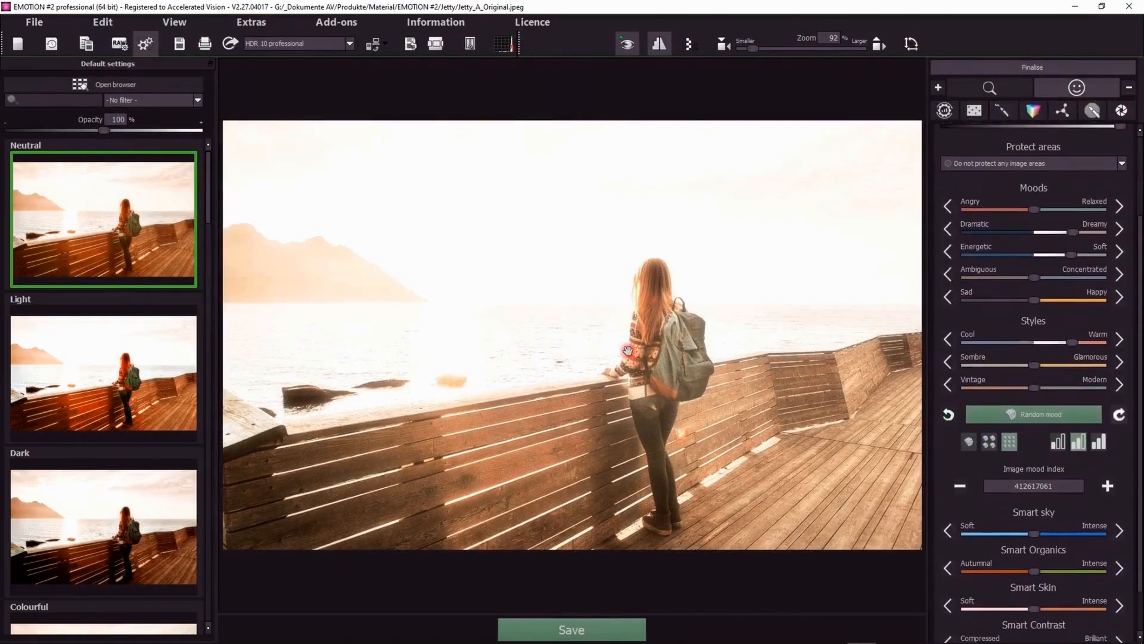